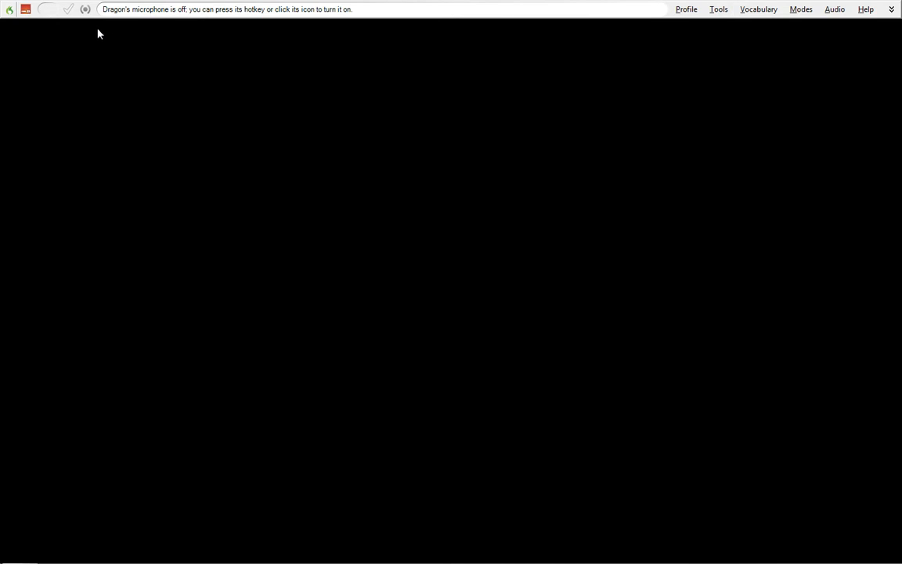
- Create a new custom voice command named "Canned Gi Template"
click(718, 10)
click(746, 86)
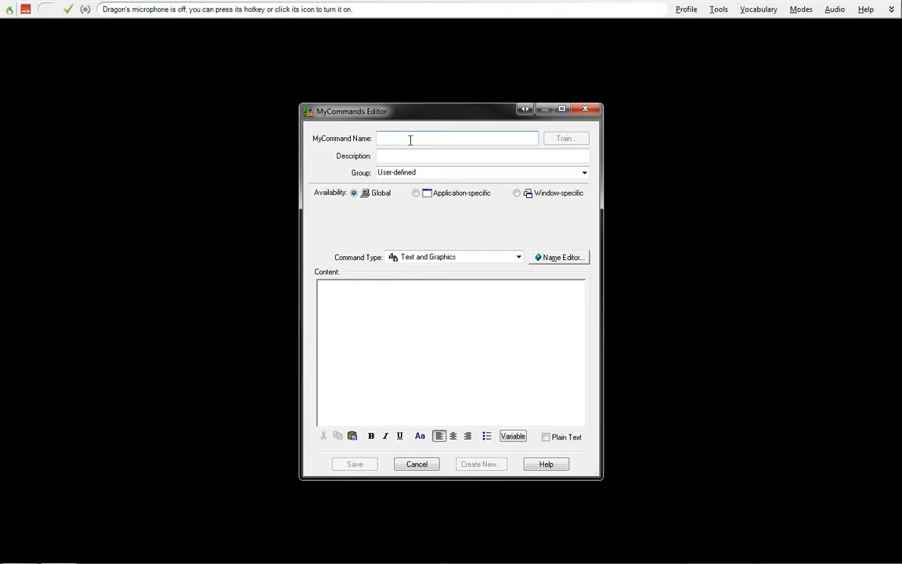
text(Canned Gi Temp)
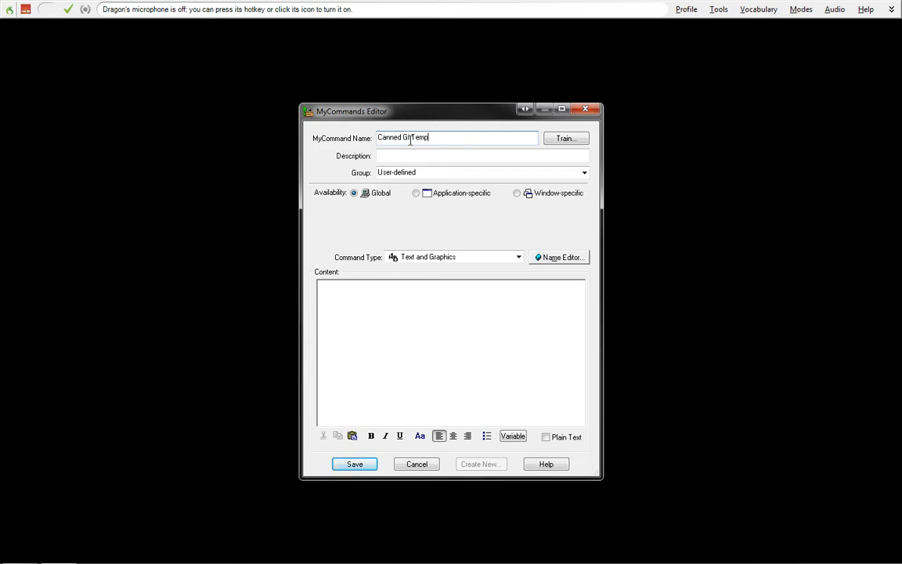
text(late)
- Train the pronunciation of the command name by recording it once and finishing the training
click(552, 139)
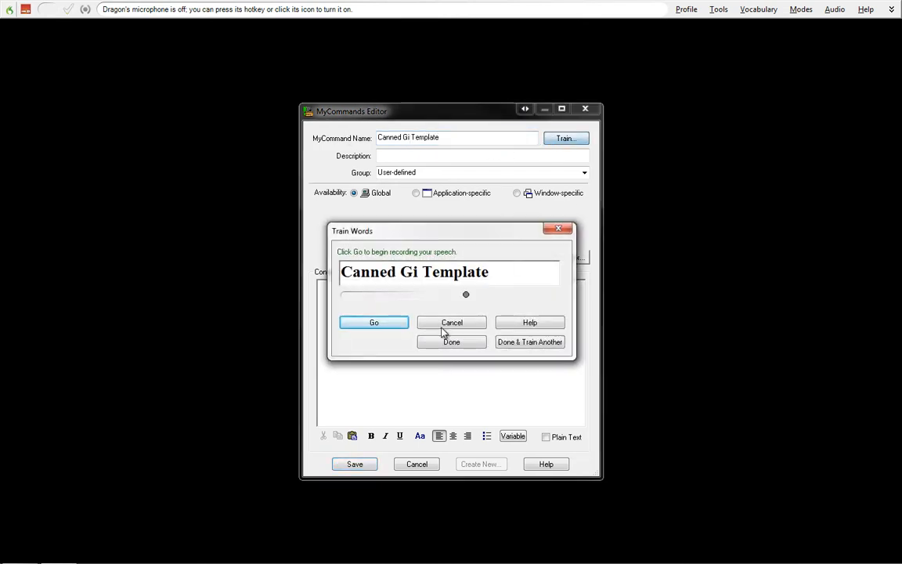
click(362, 326)
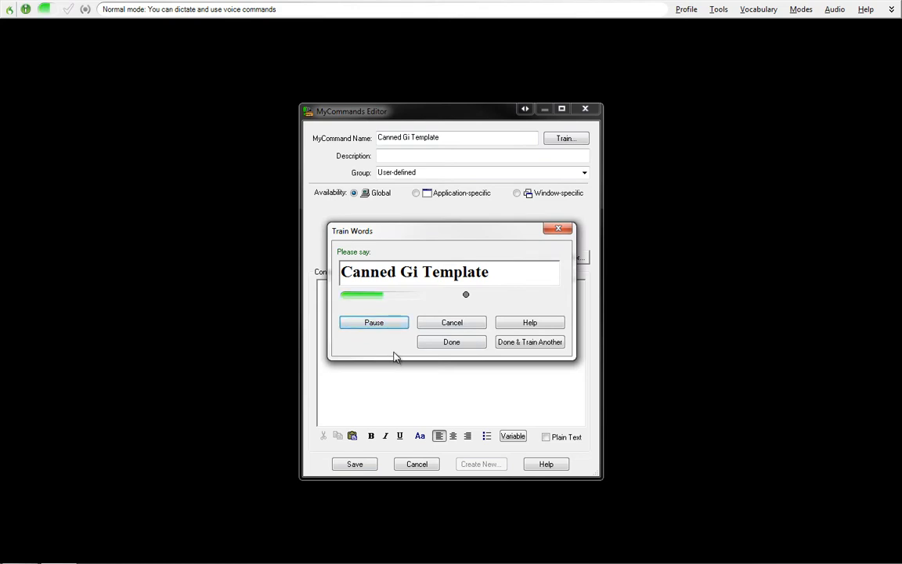
click(443, 342)
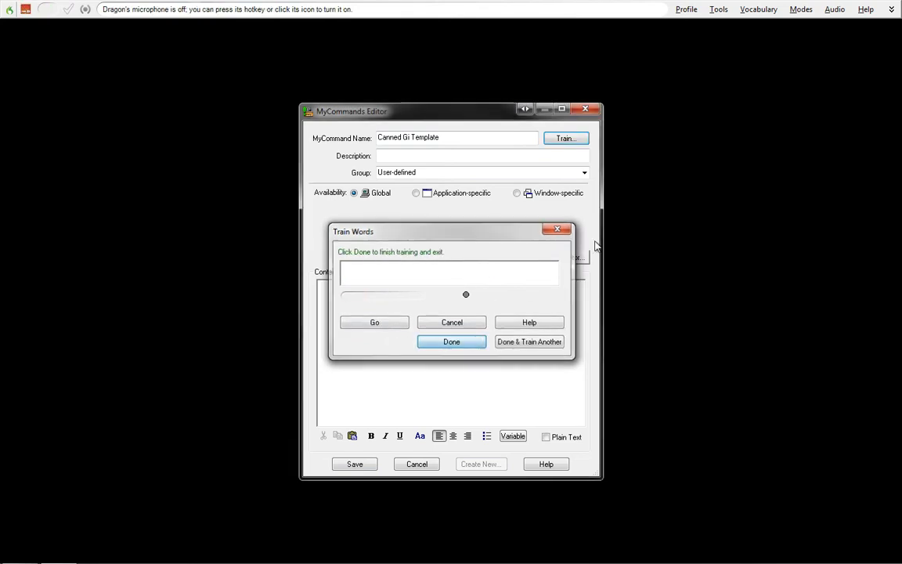
- Describe the command as "A GI template", keep it in the User-defined group and make its availability application-specific
click(451, 155)
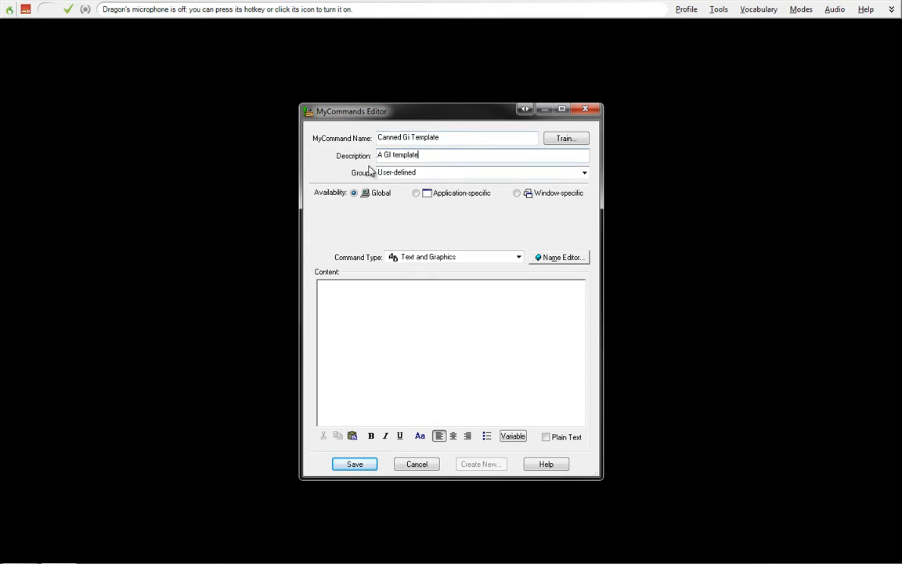
click(587, 173)
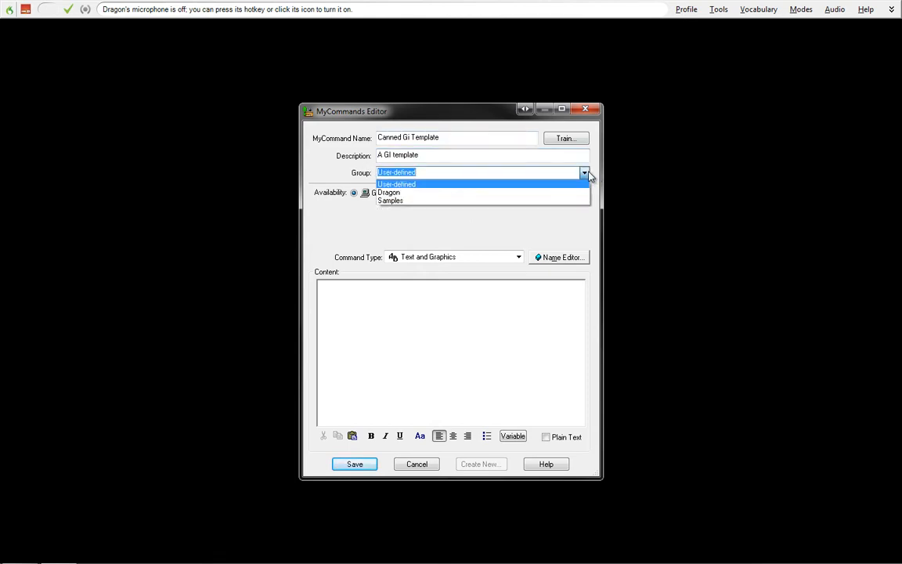
click(588, 174)
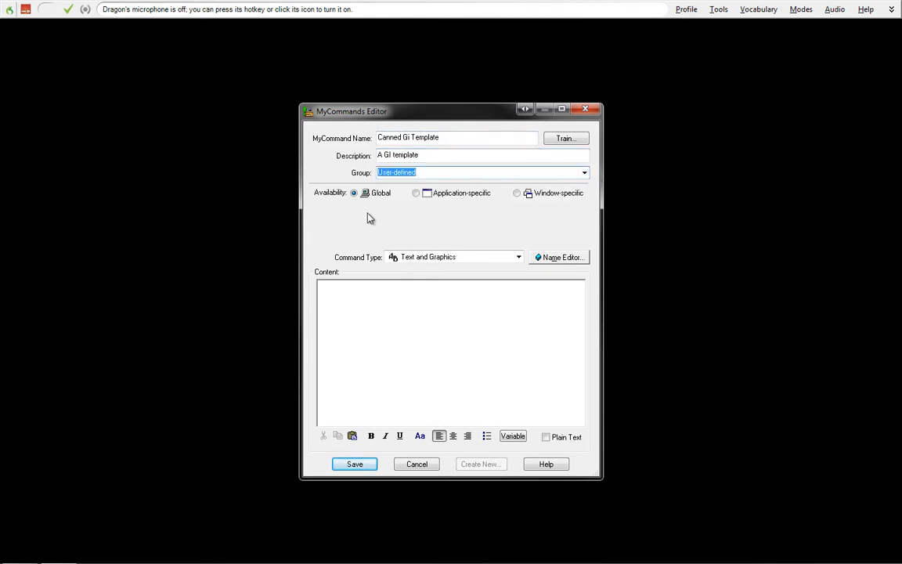
click(416, 193)
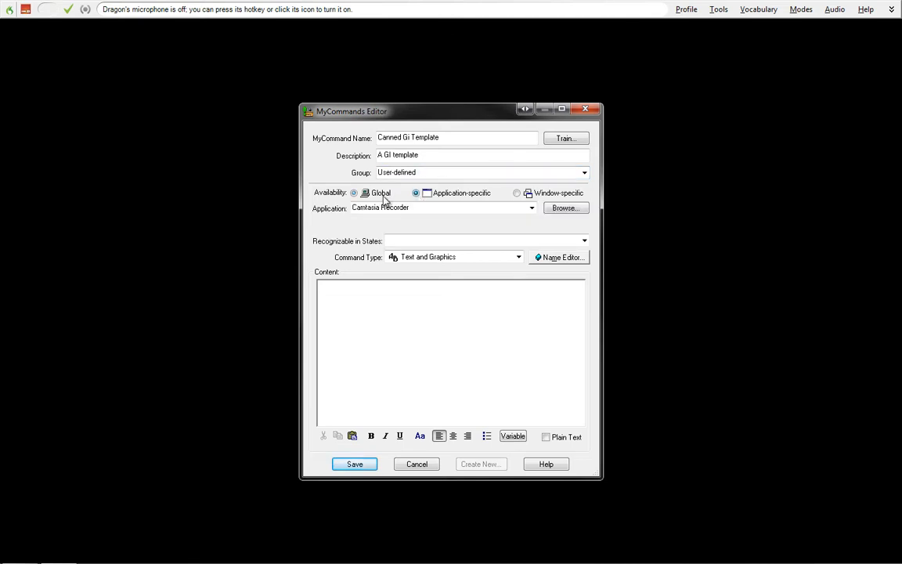
- Create a new Microsoft Word document on the desktop and open it in Word
right_click(122, 114)
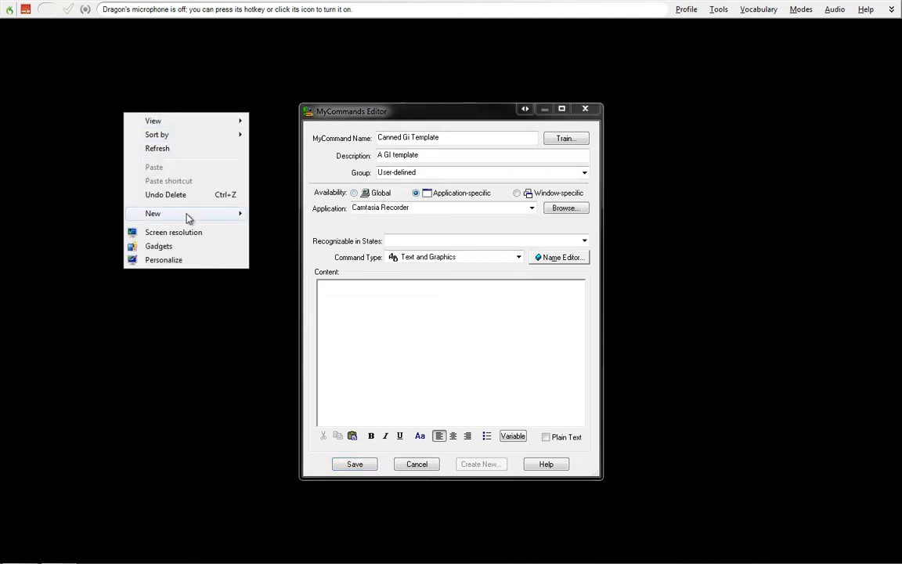
mouse_move(187, 213)
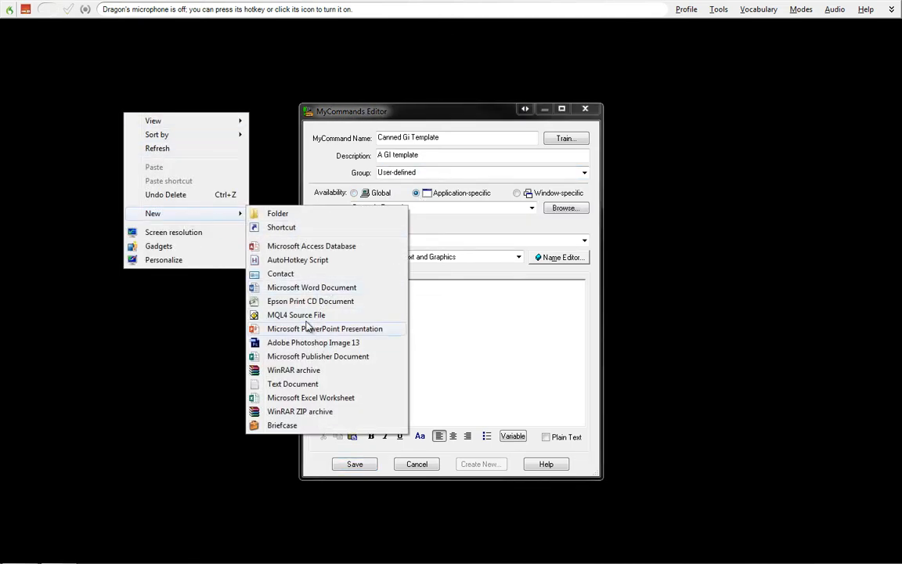
click(308, 288)
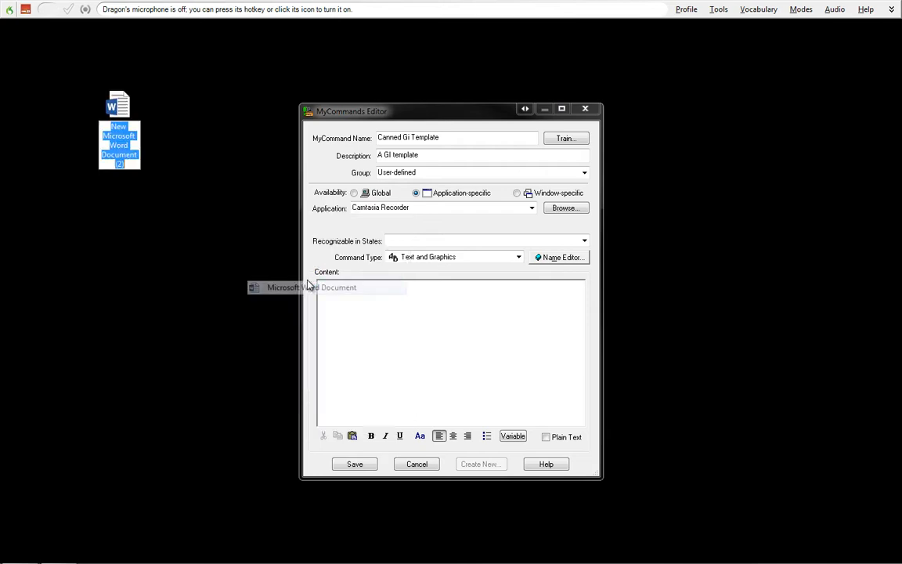
double_click(116, 110)
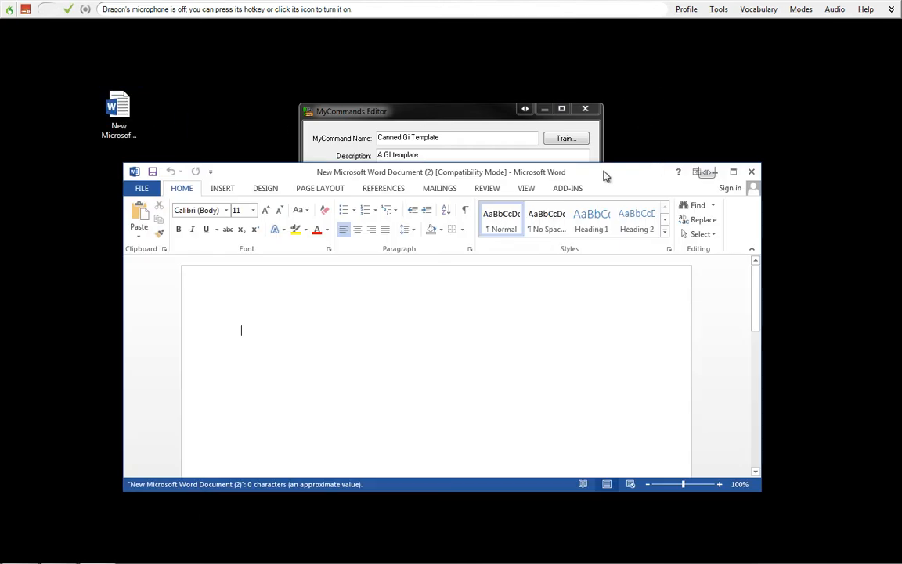
- Move the MyCommands Editor aside and set the command's application to Microsoft Word
click(473, 111)
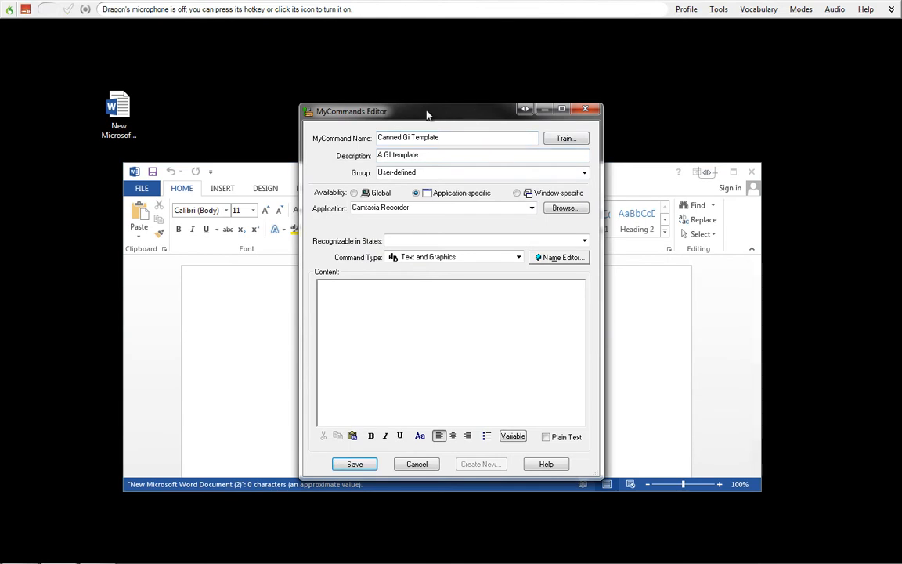
drag(426, 113, 653, 55)
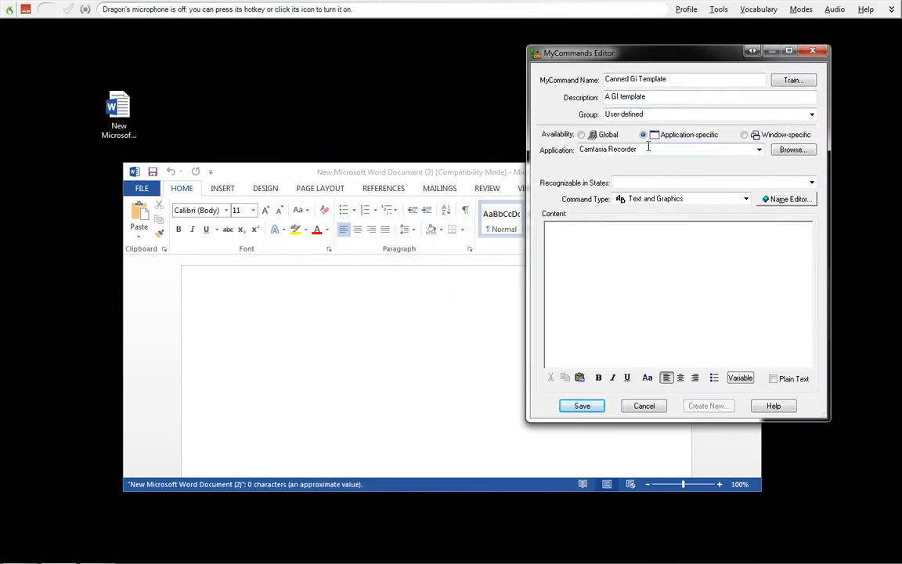
click(758, 150)
click(649, 163)
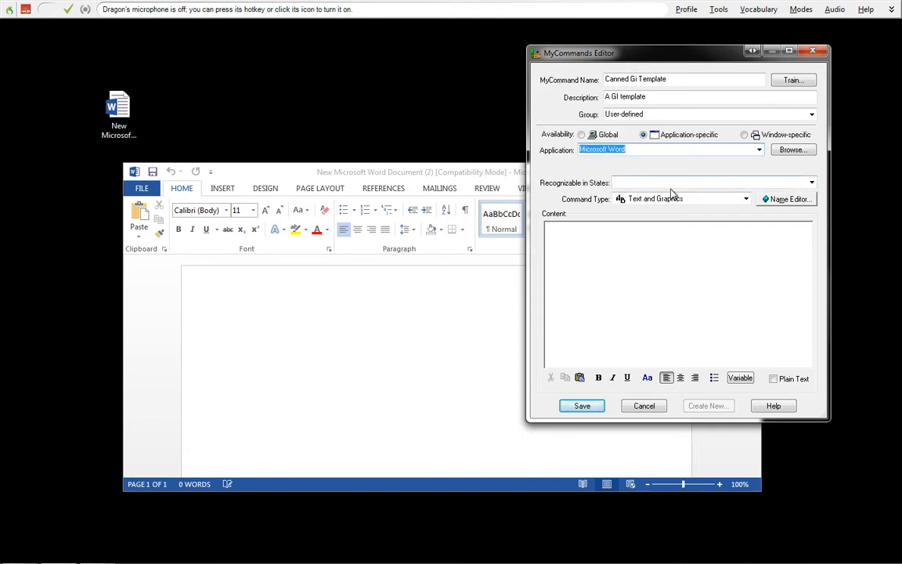
click(787, 199)
drag(643, 134, 359, 53)
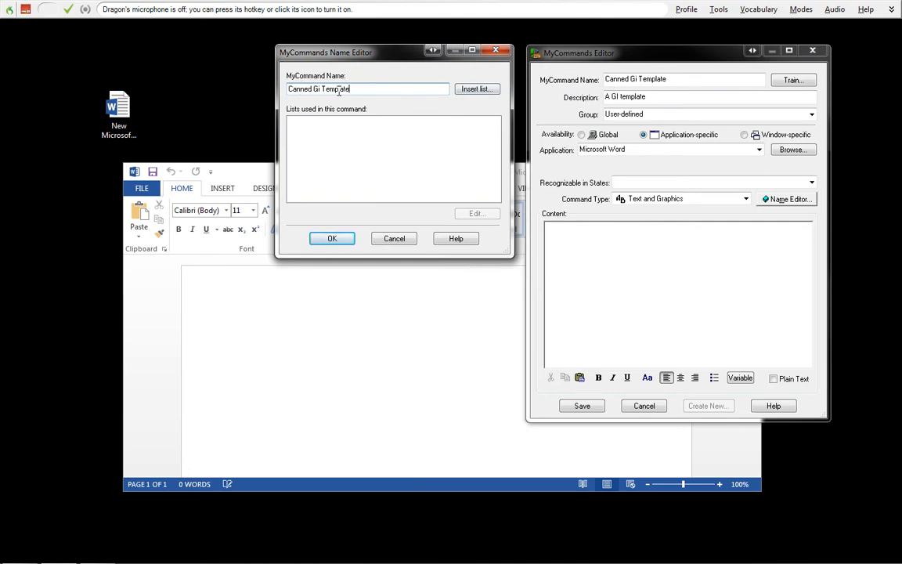
click(495, 51)
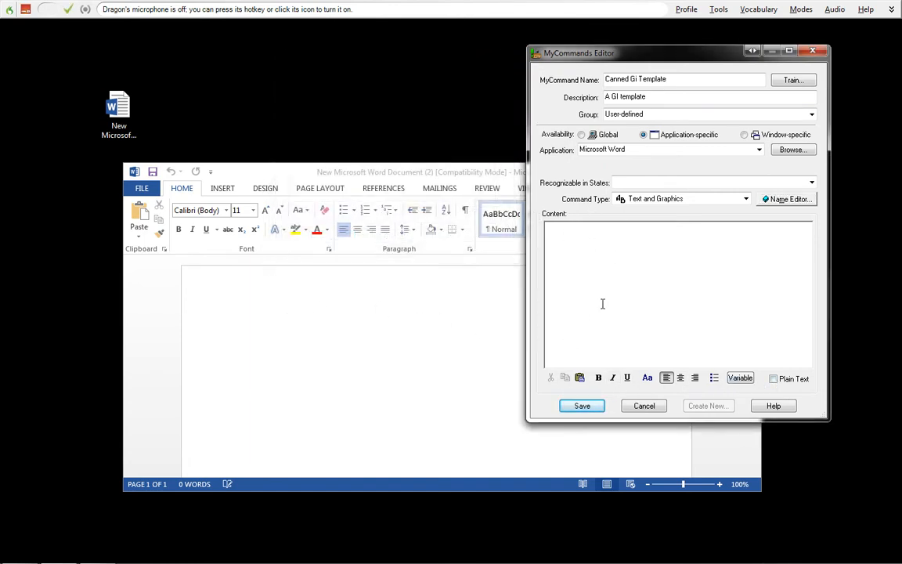
- Set the command content to plain text and paste in the copied specimen description template
click(772, 378)
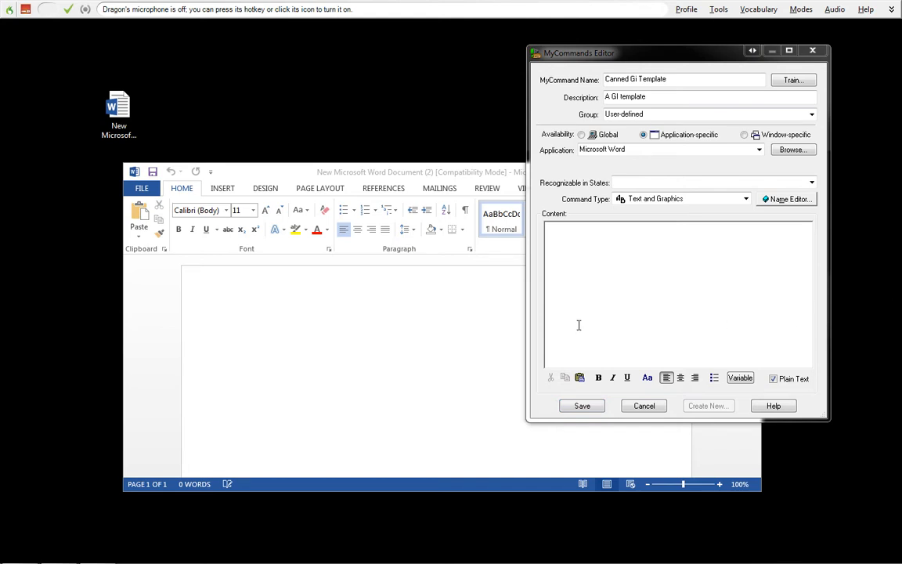
click(573, 239)
text(The specimen labeled with the patient's name and medical record number is designated []. Received in formalin are [] tan-white, red tissue fragments ranging from [] cm up to [] cm in greatest dimension. The specimen is entirely submitted in a tea bag, in one cassette.)
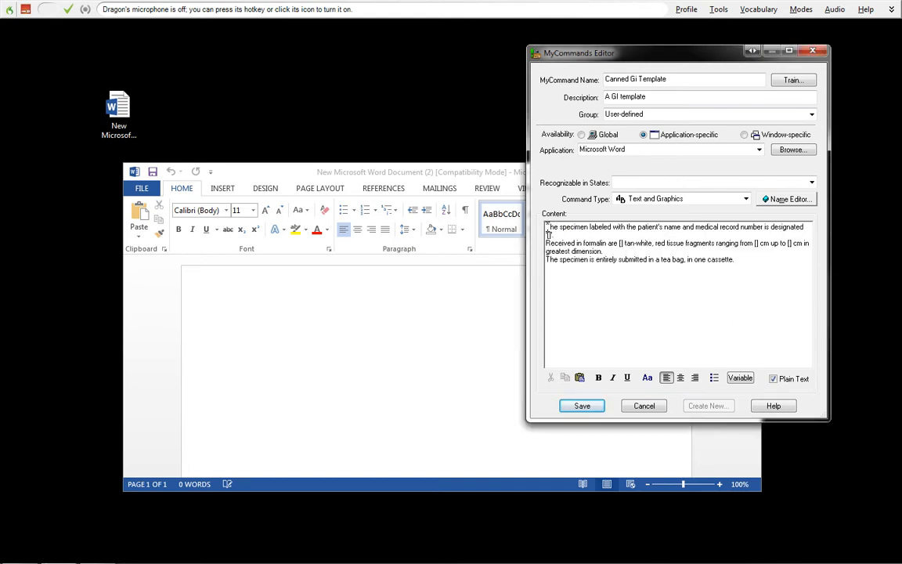
- Replace the empty brackets after "designated" in the first sentence with an inserted variable
drag(546, 227, 803, 227)
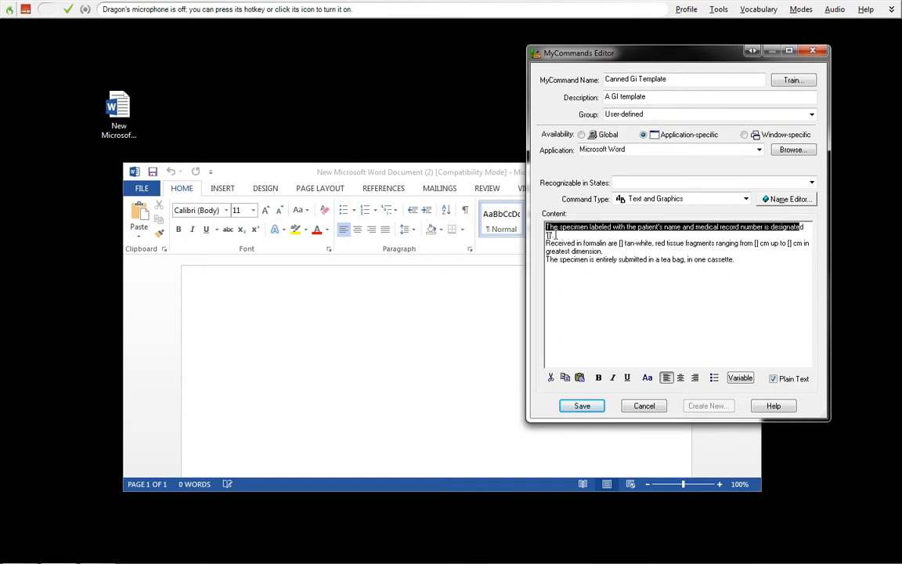
click(554, 235)
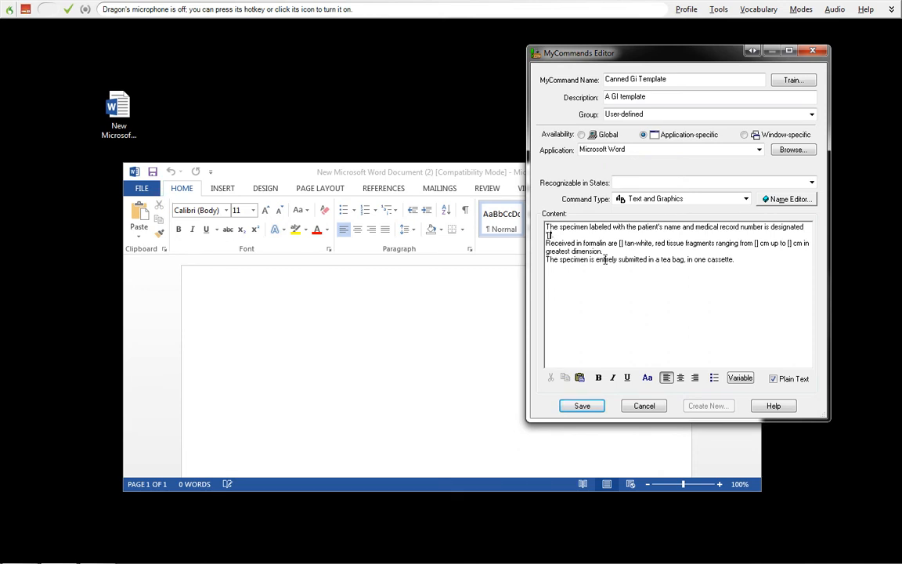
key(BackSpace)
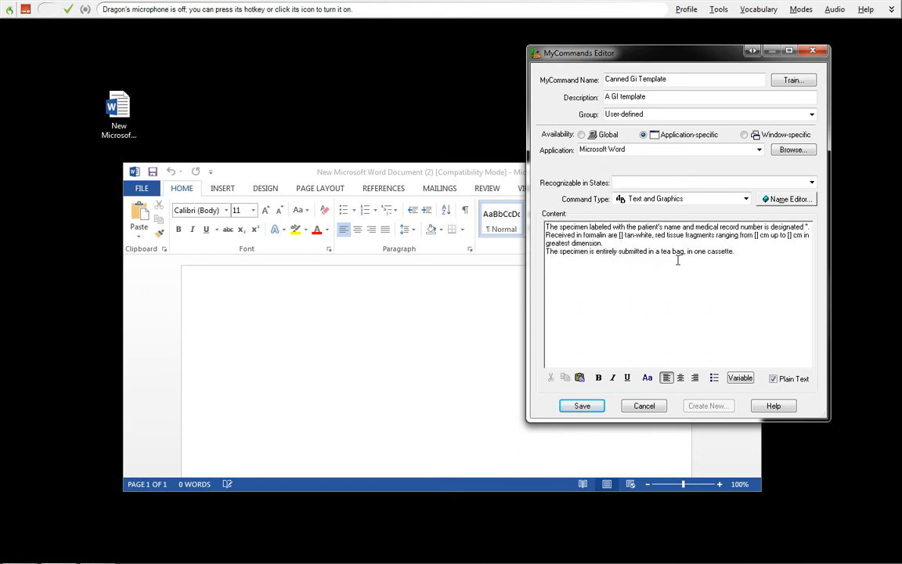
click(740, 378)
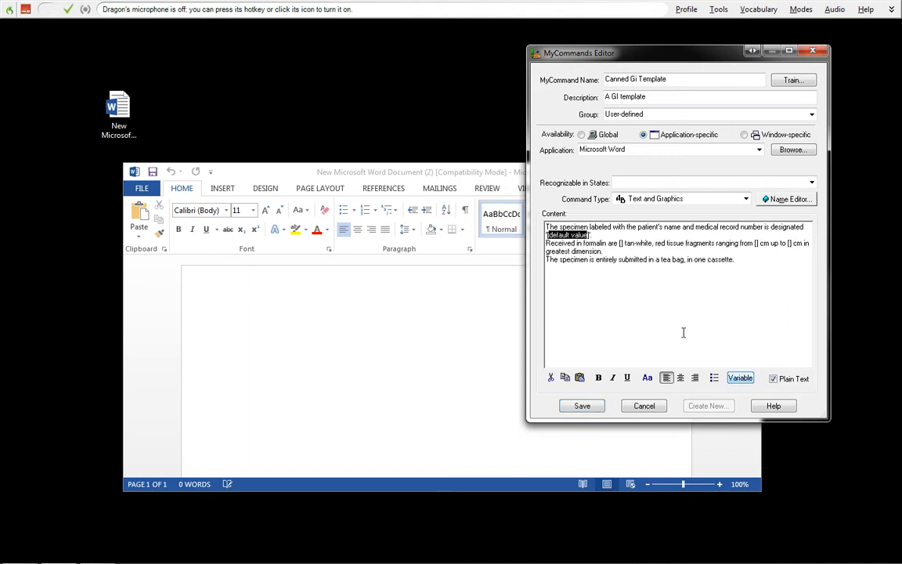
- Change the first variable's default value placeholder to "[designation]"
click(590, 234)
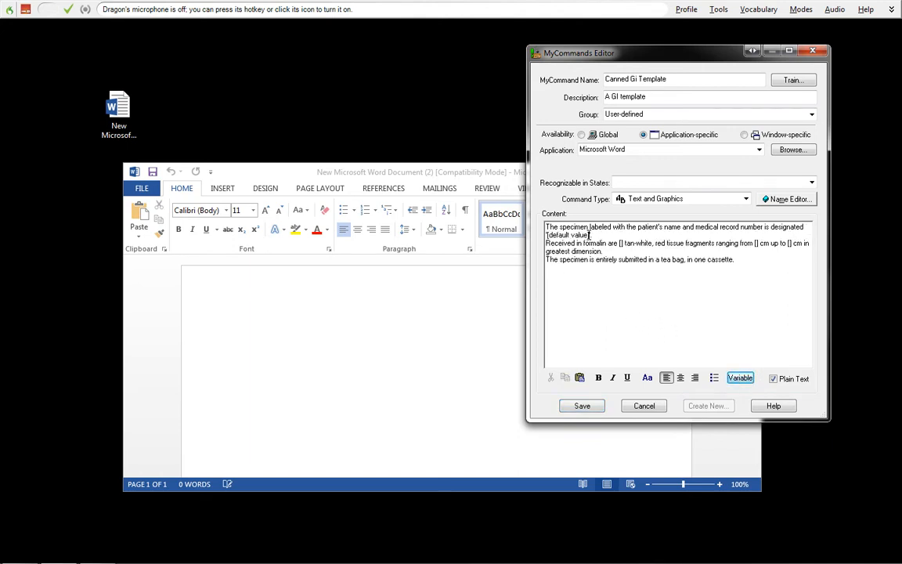
double_click(754, 242)
drag(547, 235, 589, 235)
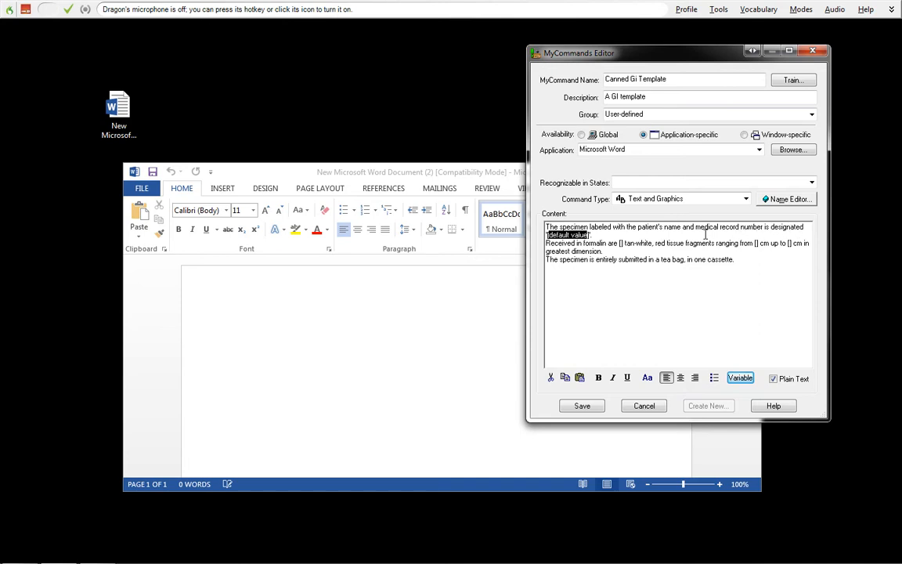
click(765, 227)
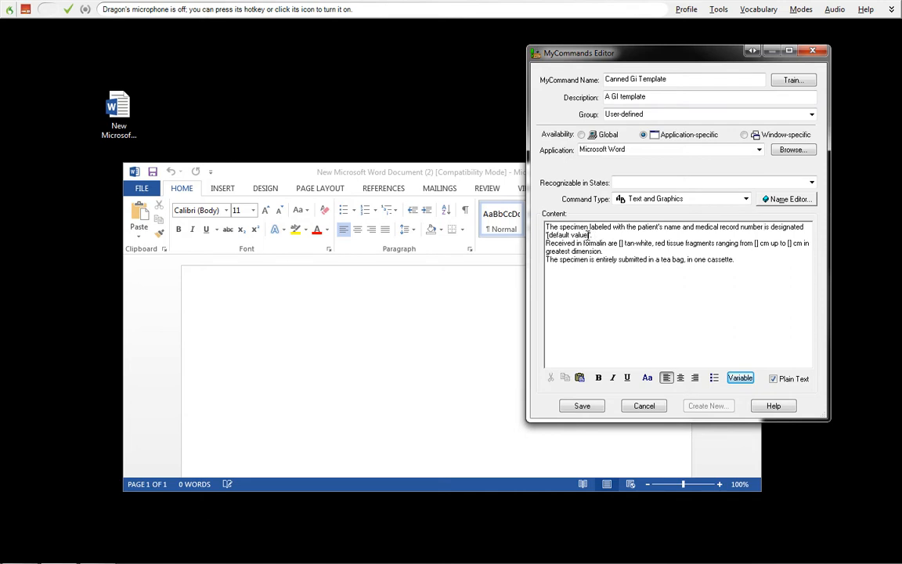
drag(589, 234, 546, 234)
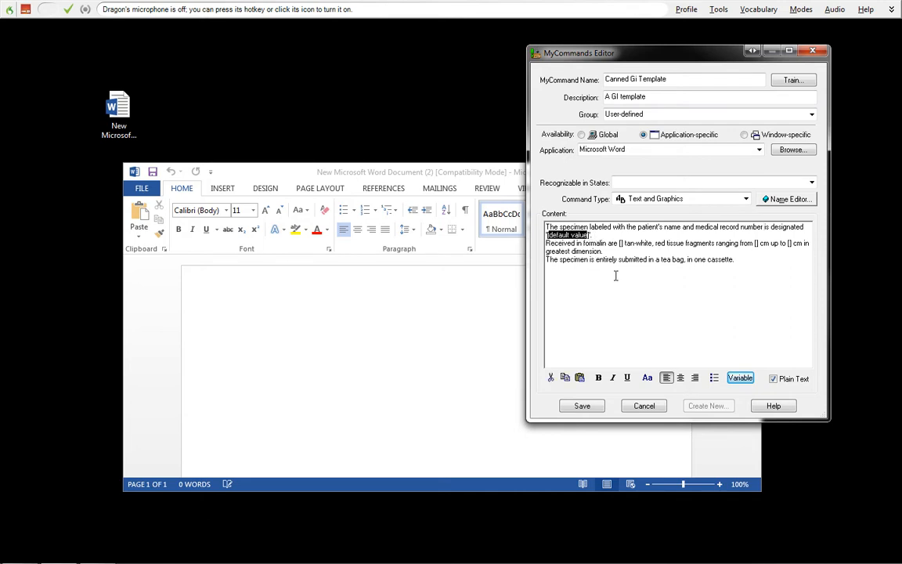
text([de)
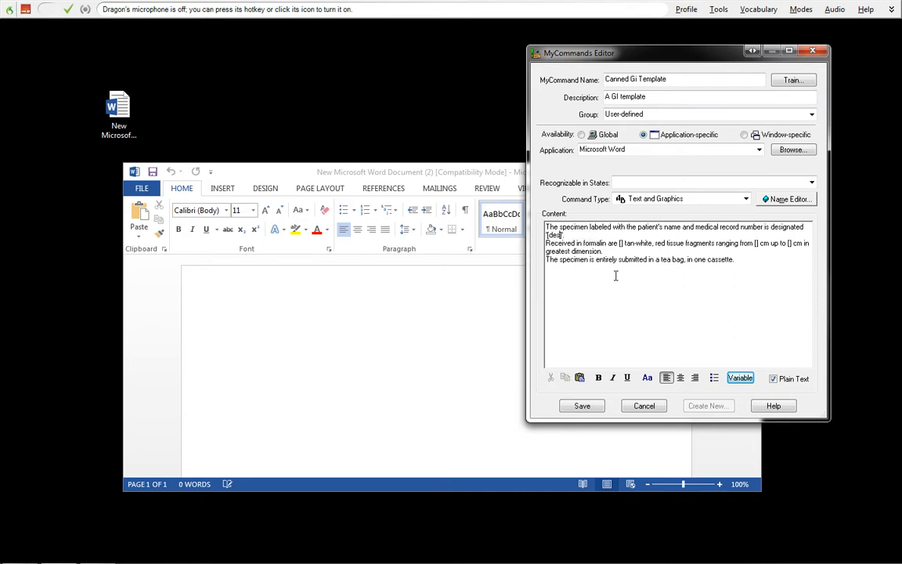
text(signa)
text(tion].)
- Fill the three remaining empty bracket pairs in the "Received in formalin" sentence with "#"
text(#)
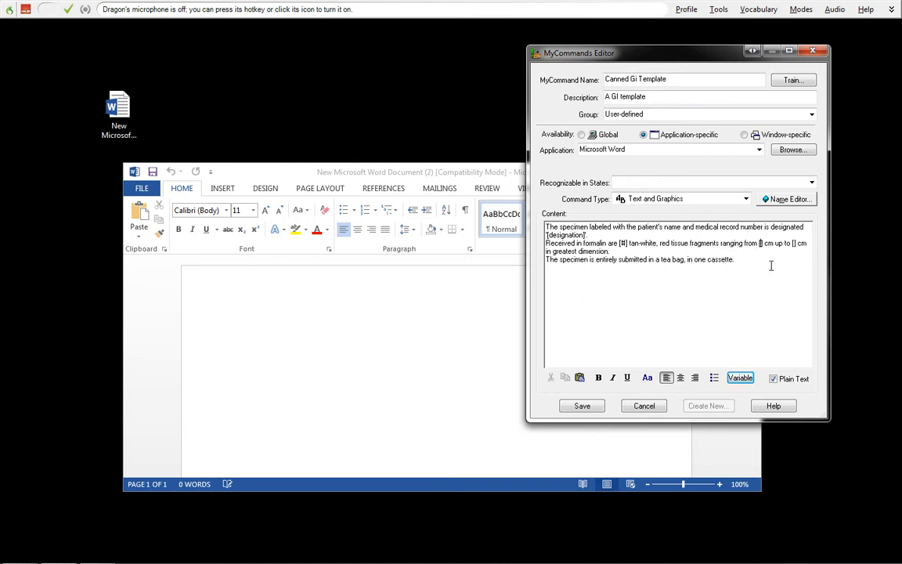
text(#)
text(#)
- Remove the line breaks between the three template sentences so they form one continuous paragraph
click(623, 243)
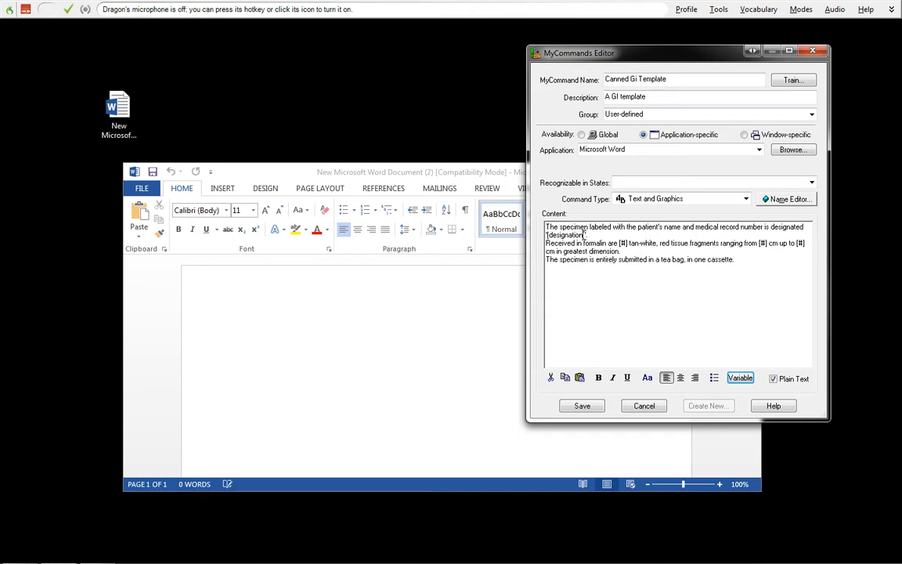
click(578, 236)
key(BackSpace)
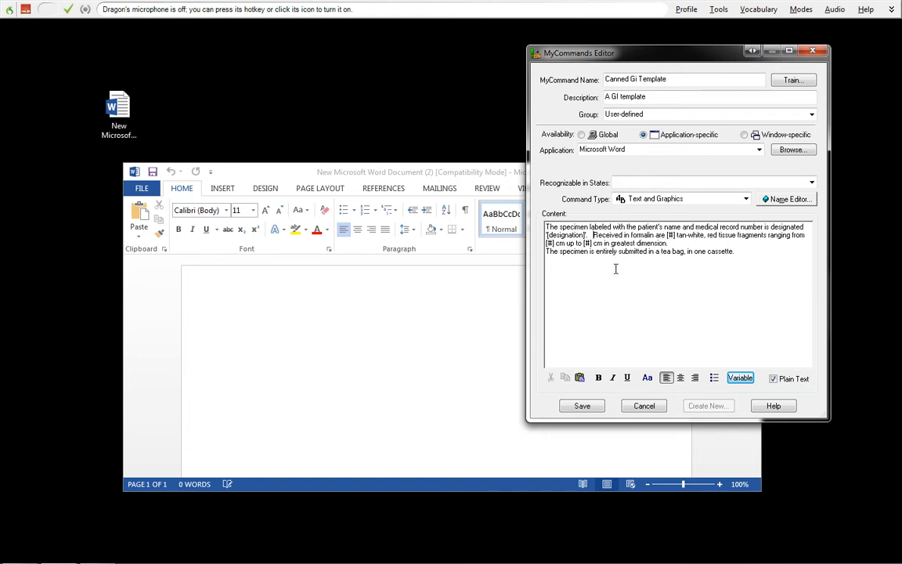
click(546, 252)
key(BackSpace)
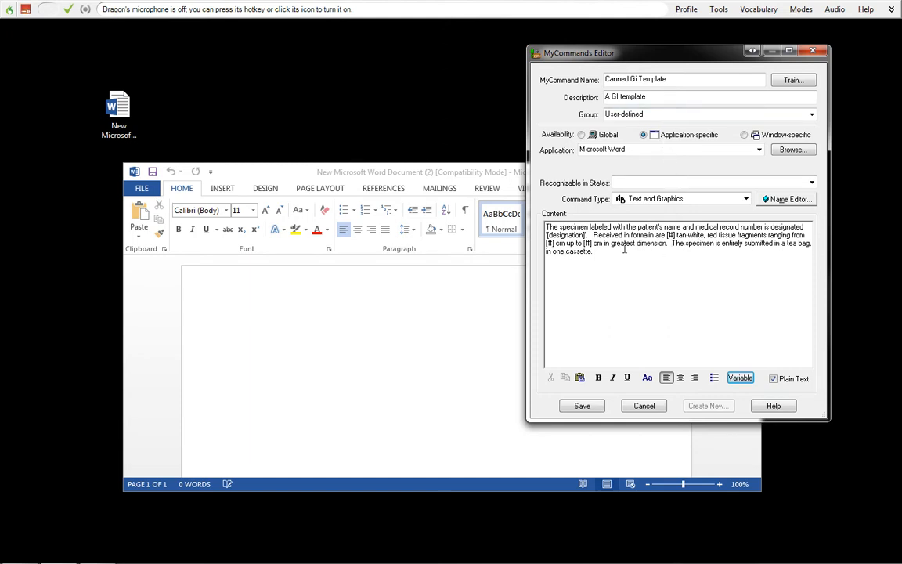
drag(615, 249, 535, 227)
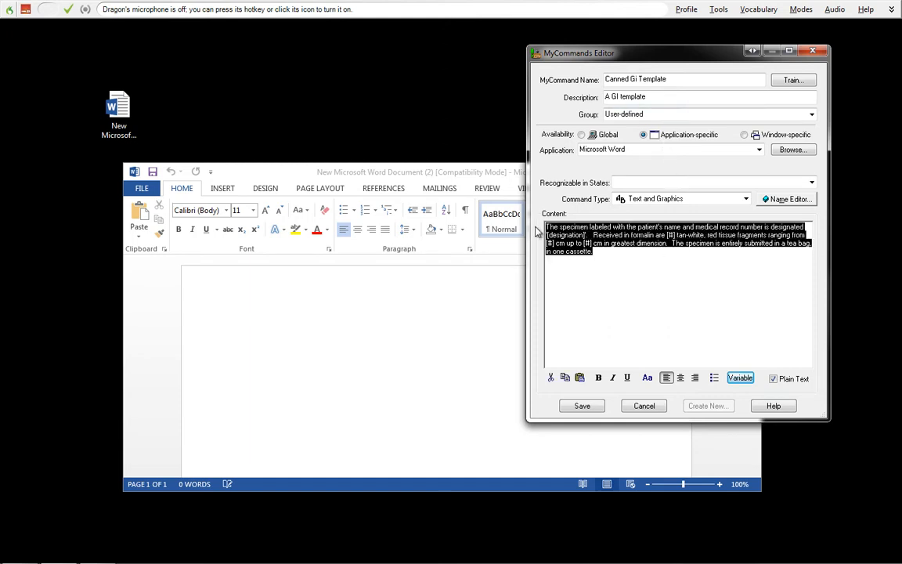
click(643, 263)
drag(595, 253, 536, 228)
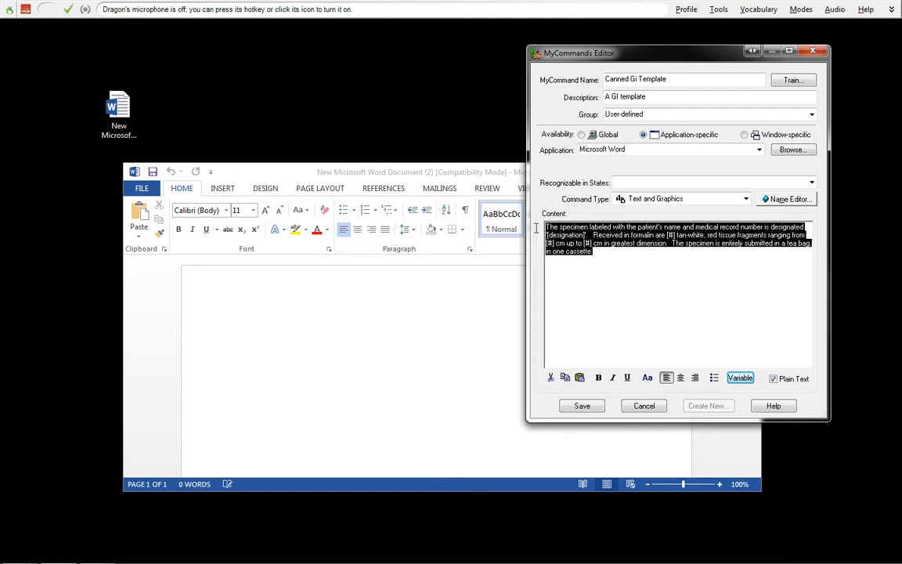
click(573, 251)
click(598, 251)
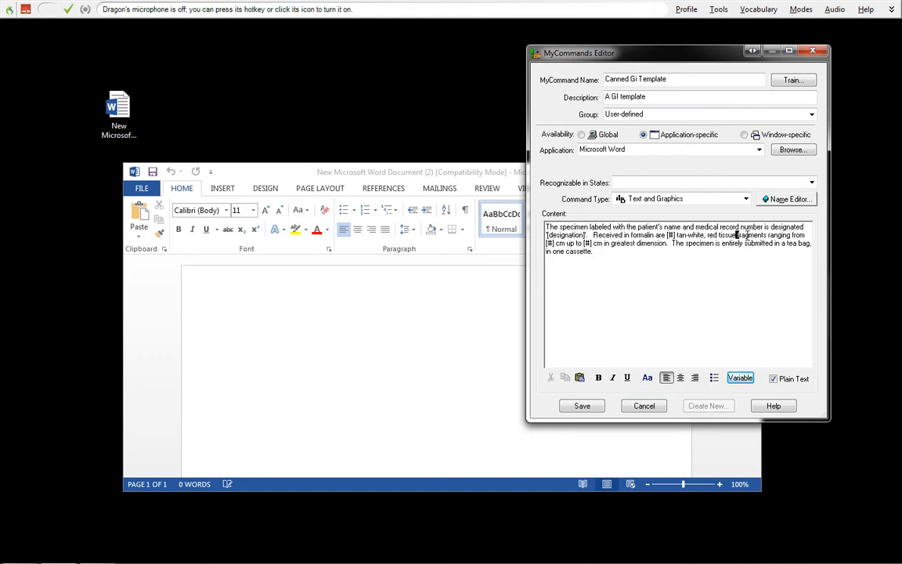
drag(737, 235, 793, 235)
- Save the Canned Gi Template command with its finished template paragraph
click(672, 251)
key(ctrl+a)
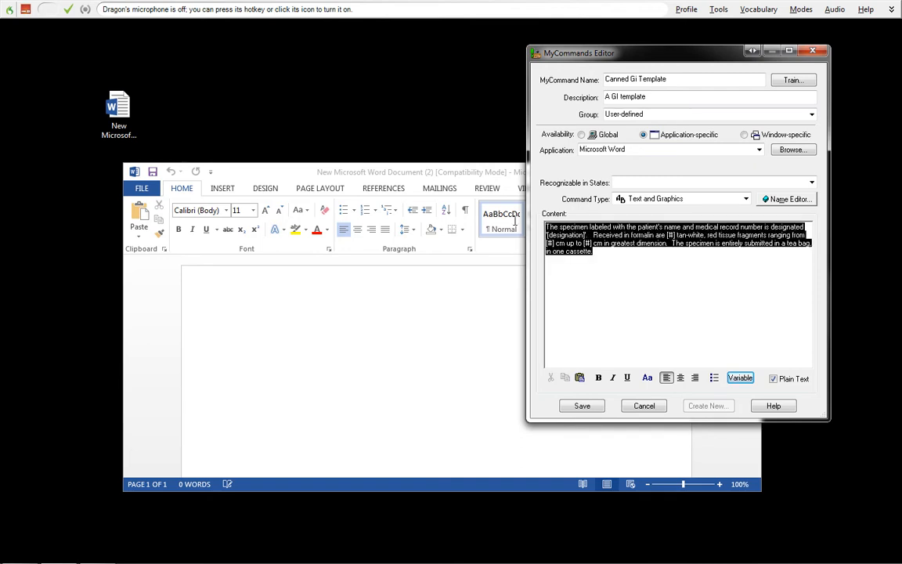
click(547, 230)
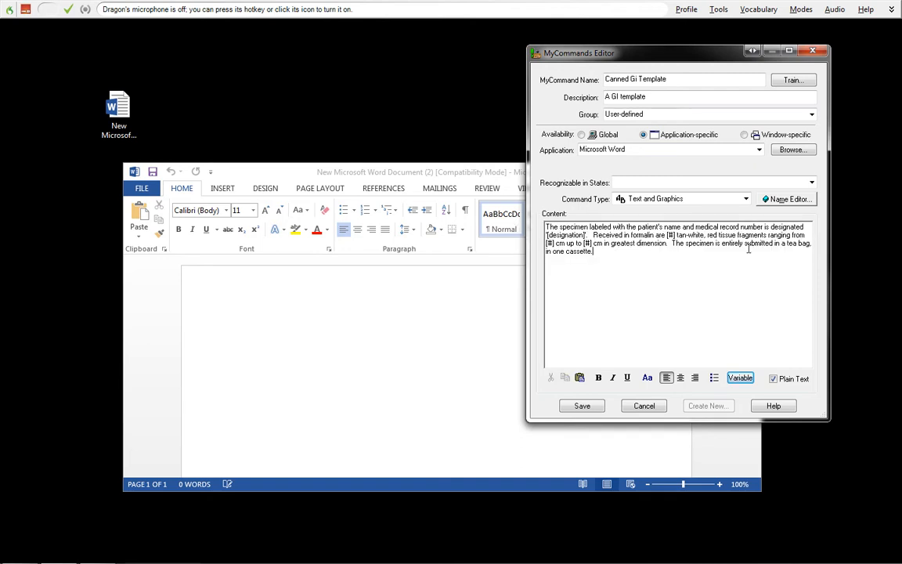
click(616, 256)
click(582, 406)
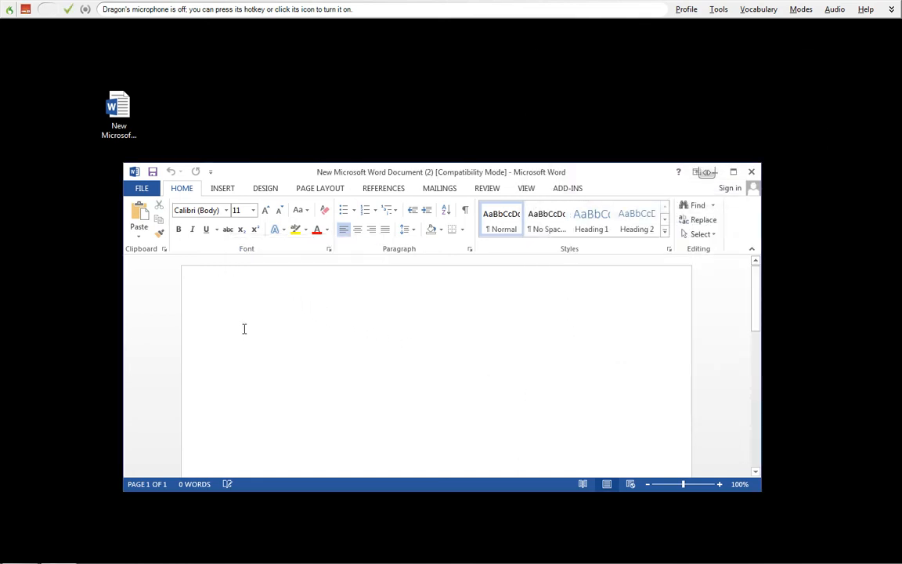
- Insert the template into the blank Word document with the "Canned Gi Template" voice command and select its [designation] field by voice
click(25, 8)
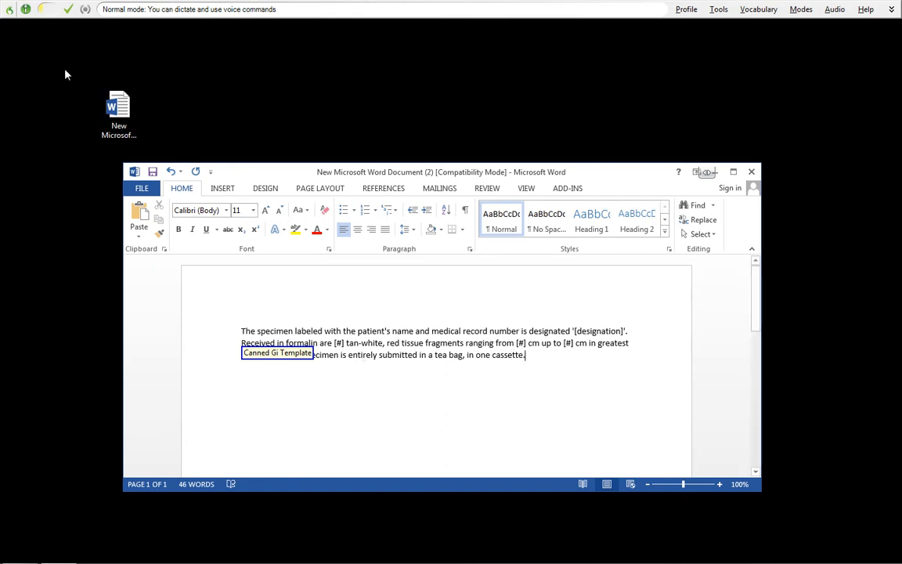
click(26, 9)
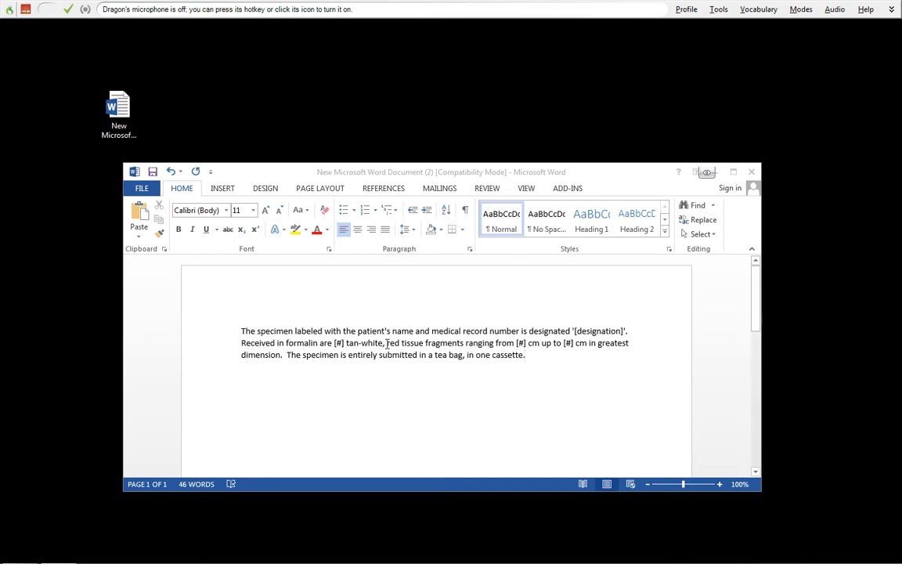
click(26, 10)
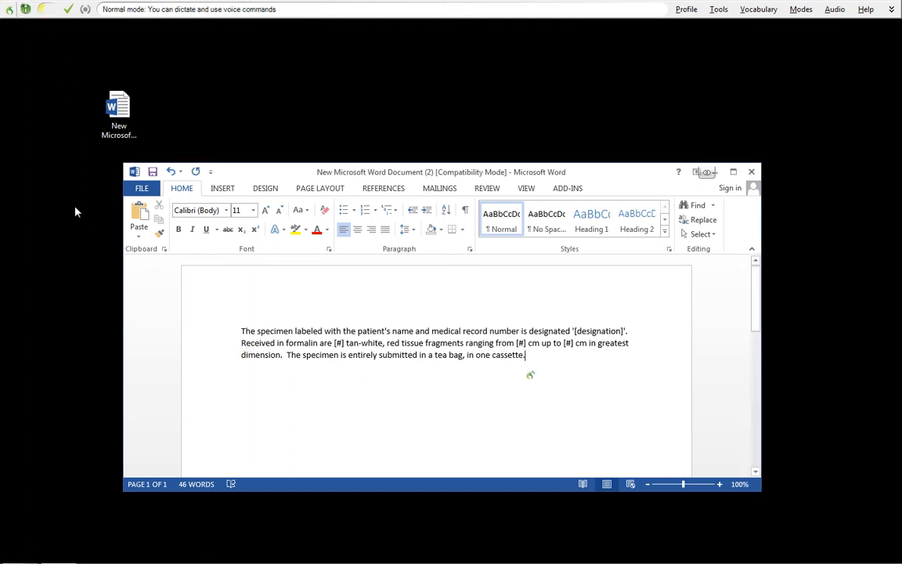
click(26, 10)
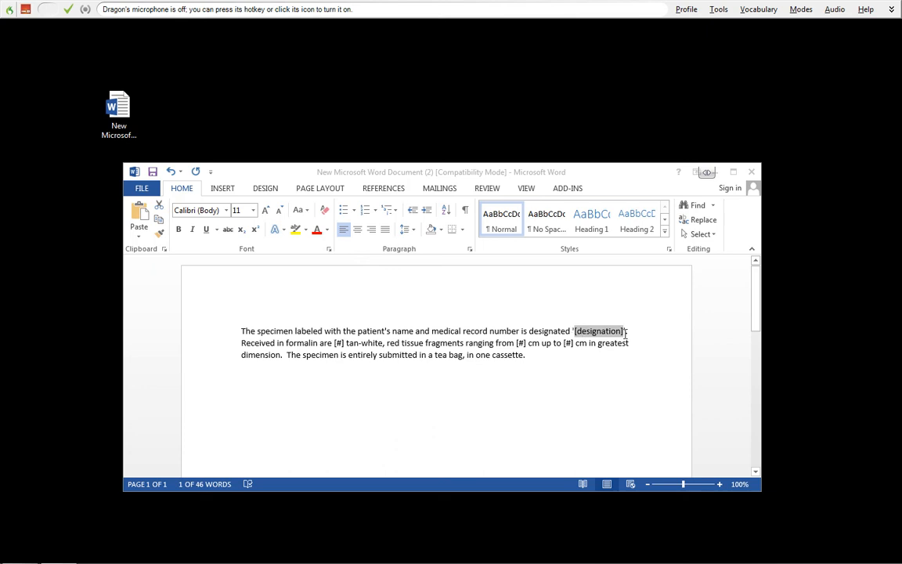
- Dictate "cecum" for the designation field and "two" for the number of tissue fragments
click(26, 10)
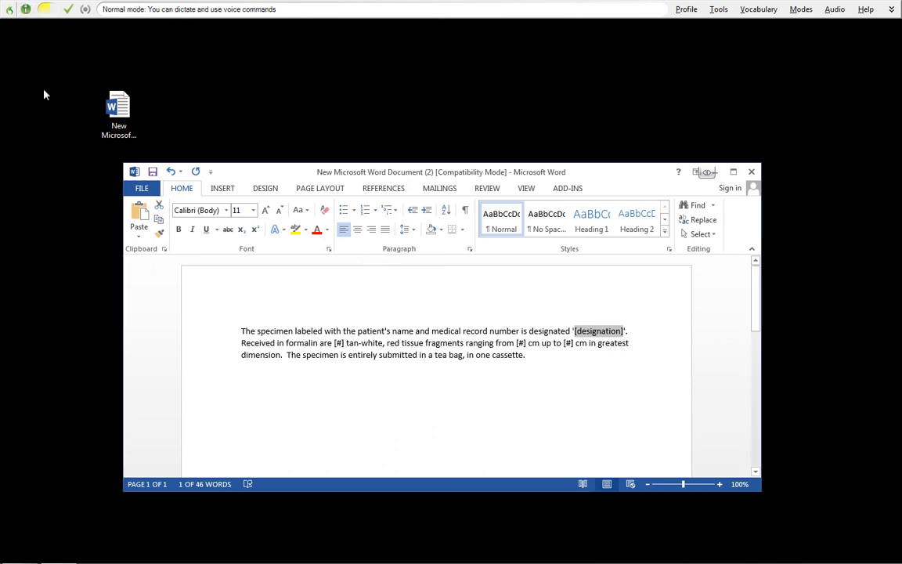
text(cecum)
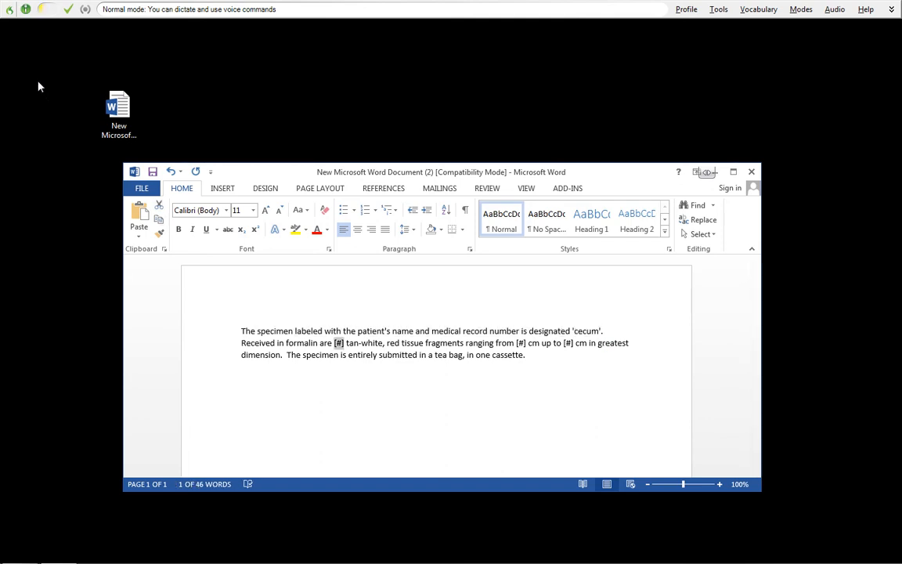
text(to)
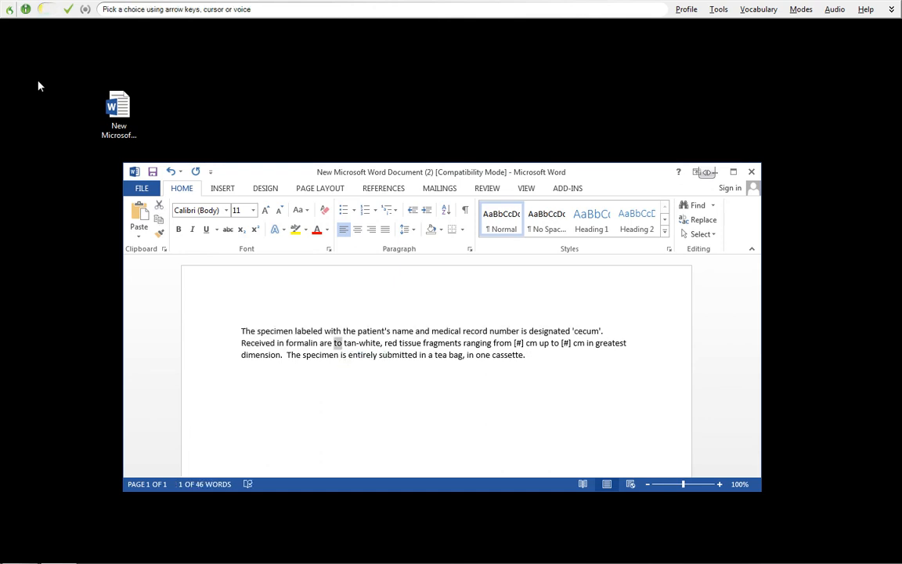
click(25, 9)
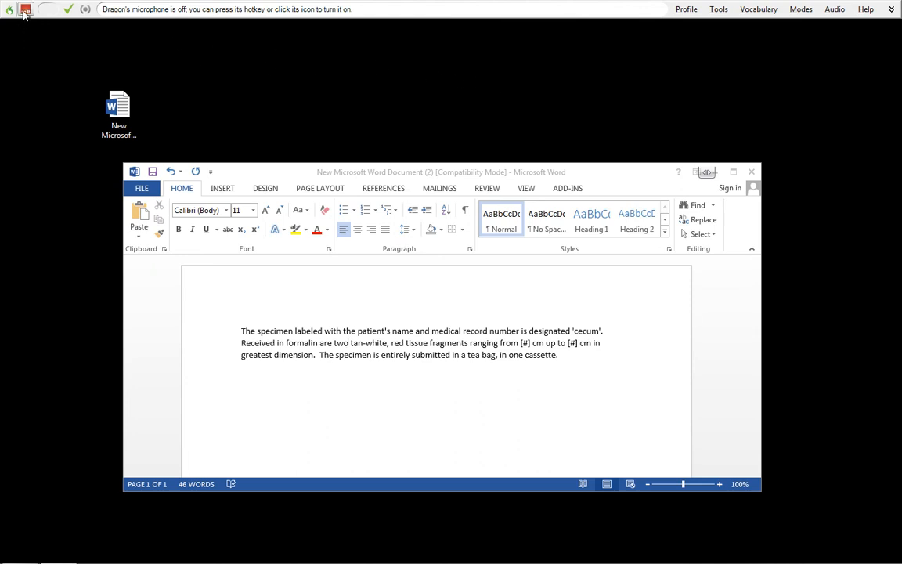
- Dictate 2.0 cm into both remaining size fields of the "Received in formalin" sentence
double_click(344, 343)
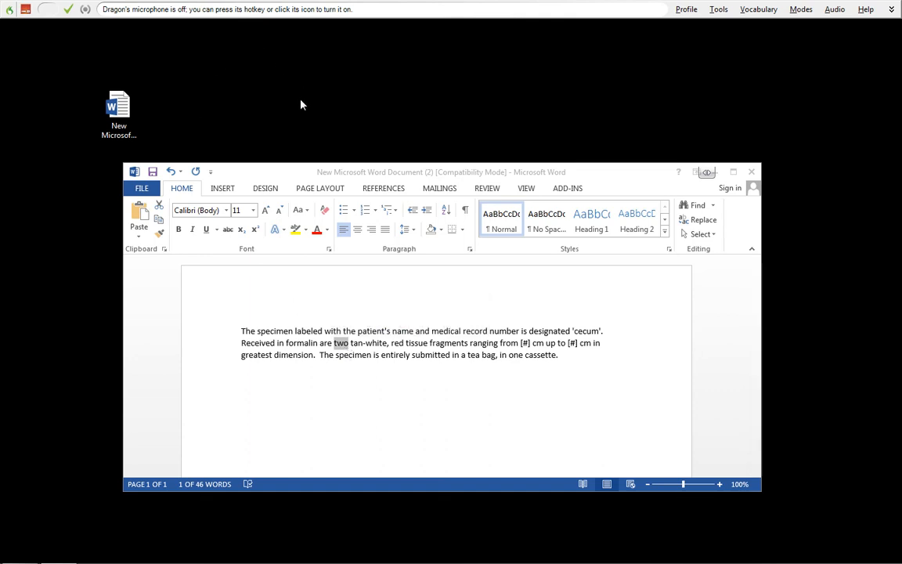
click(25, 10)
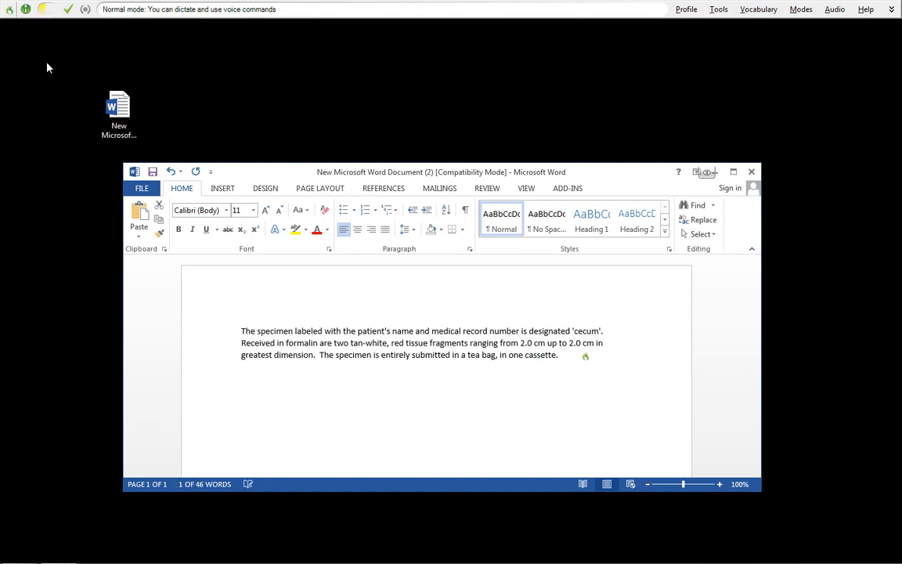
click(23, 9)
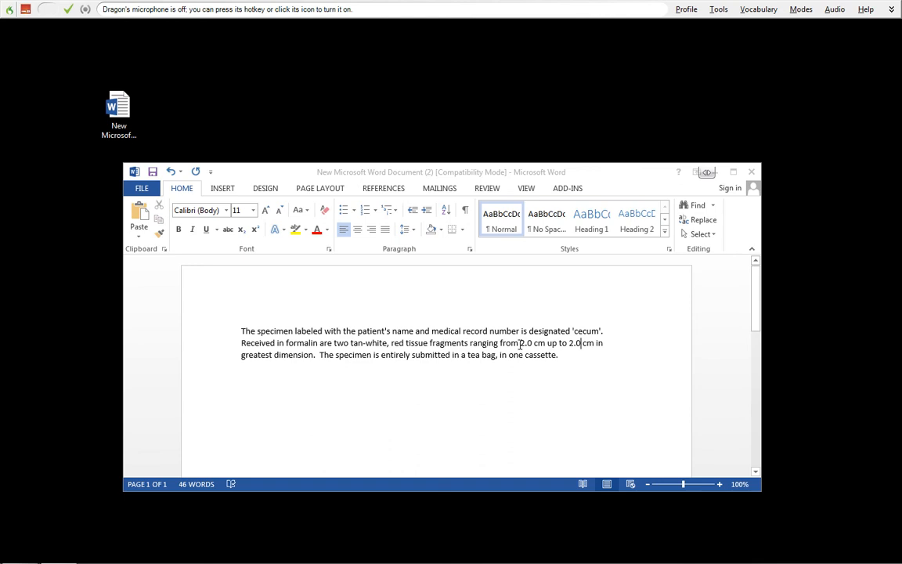
double_click(343, 342)
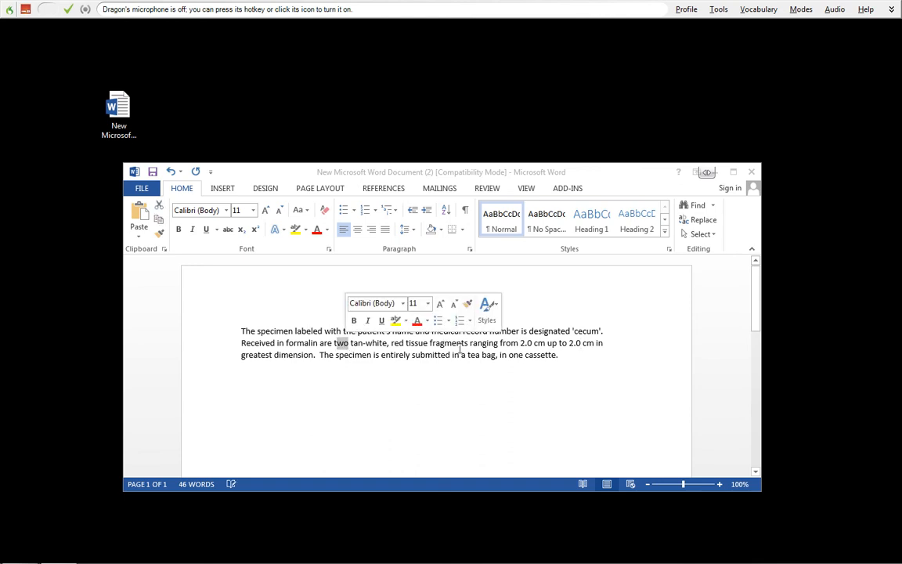
double_click(525, 343)
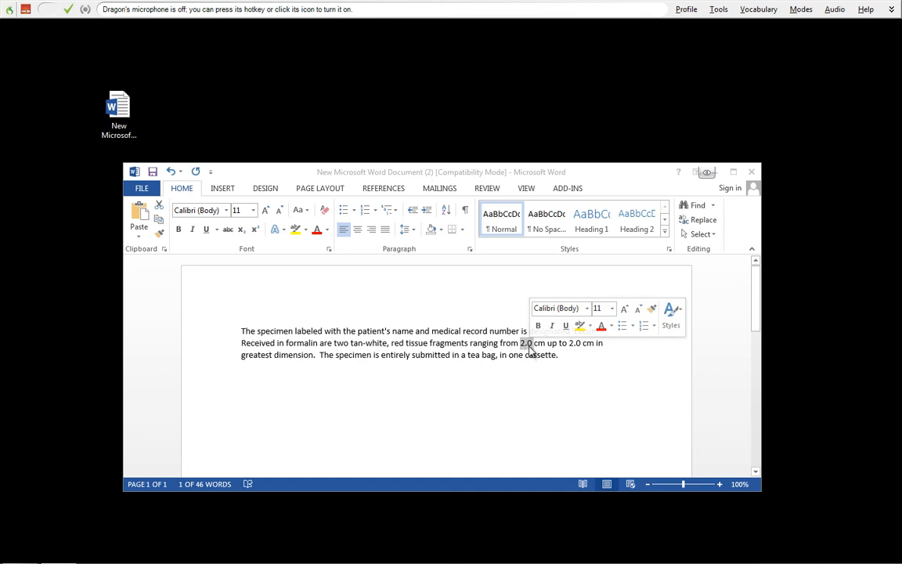
click(528, 345)
double_click(523, 343)
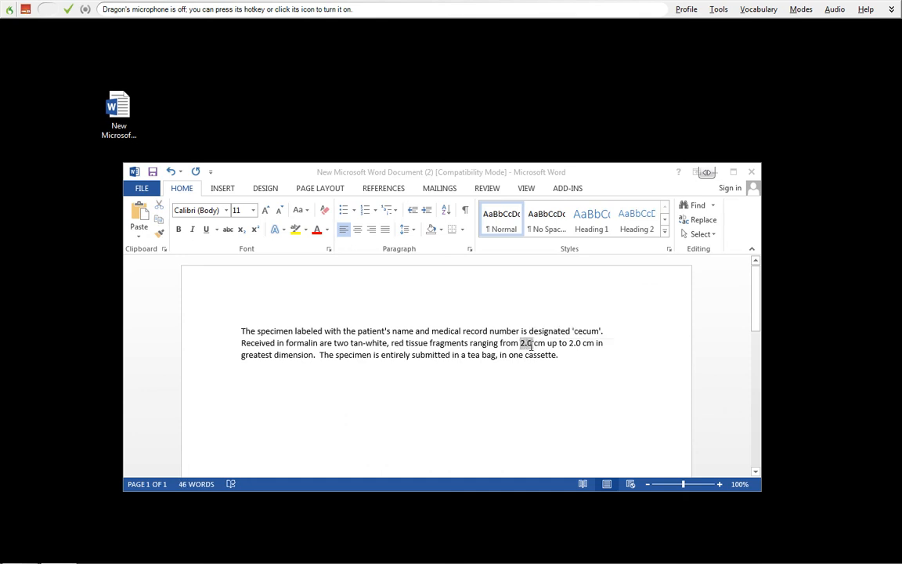
- Start a new Dragon command and make it application-specific to Microsoft Word
click(718, 9)
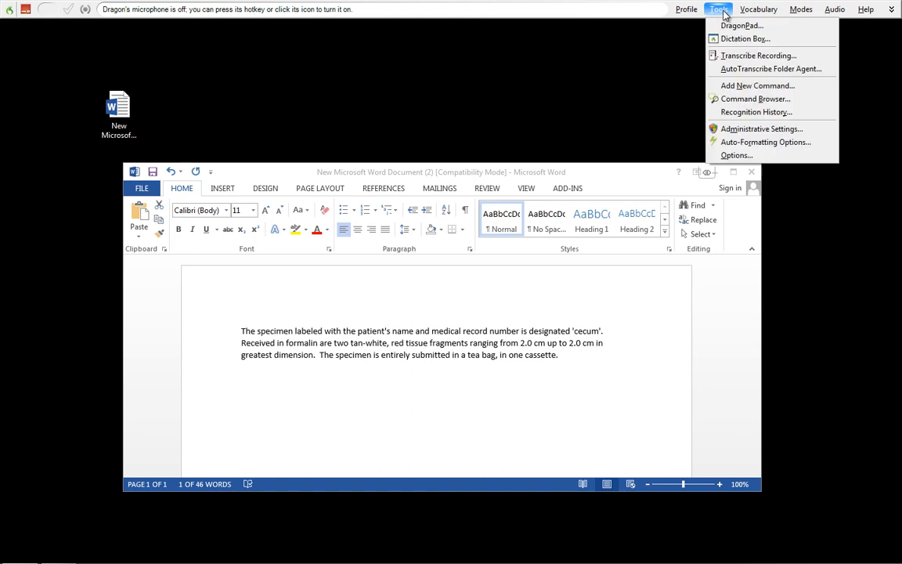
click(755, 85)
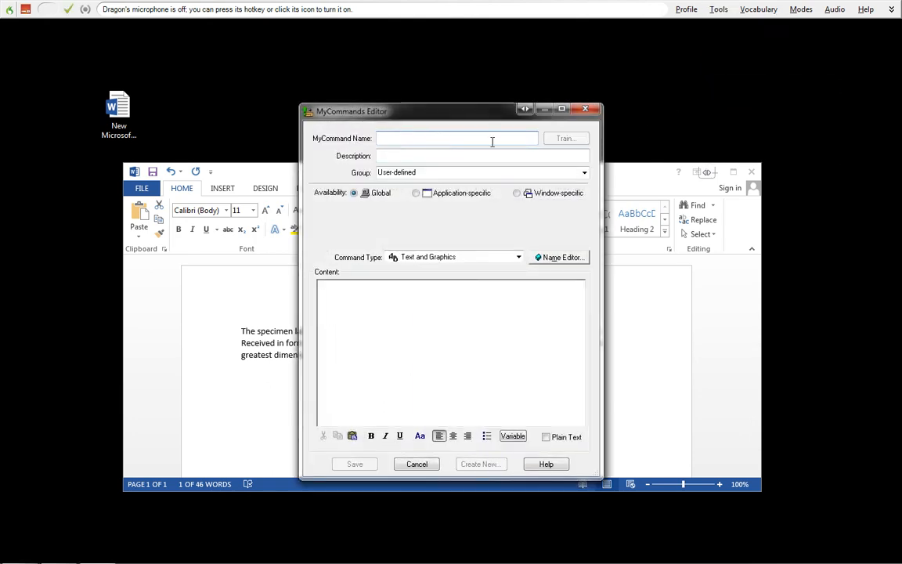
click(388, 156)
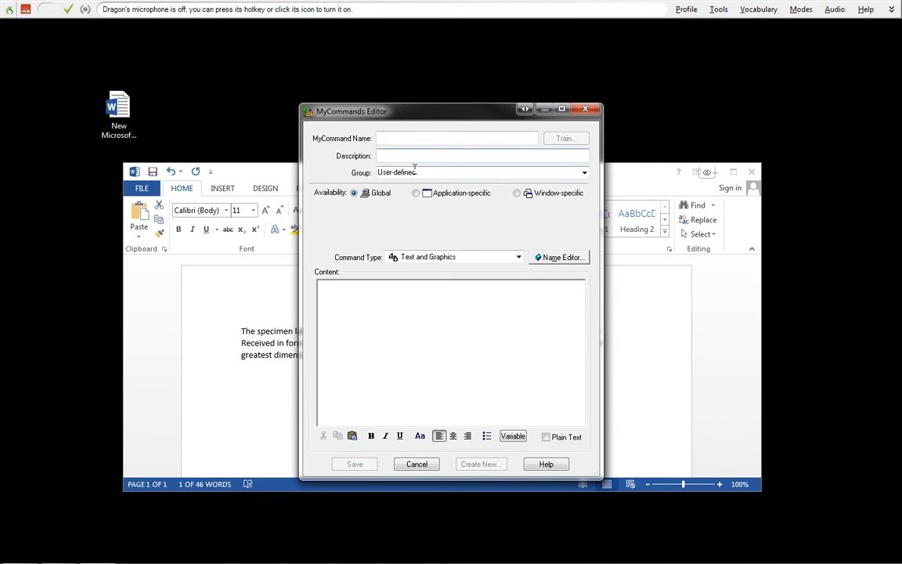
key(Tab)
click(417, 193)
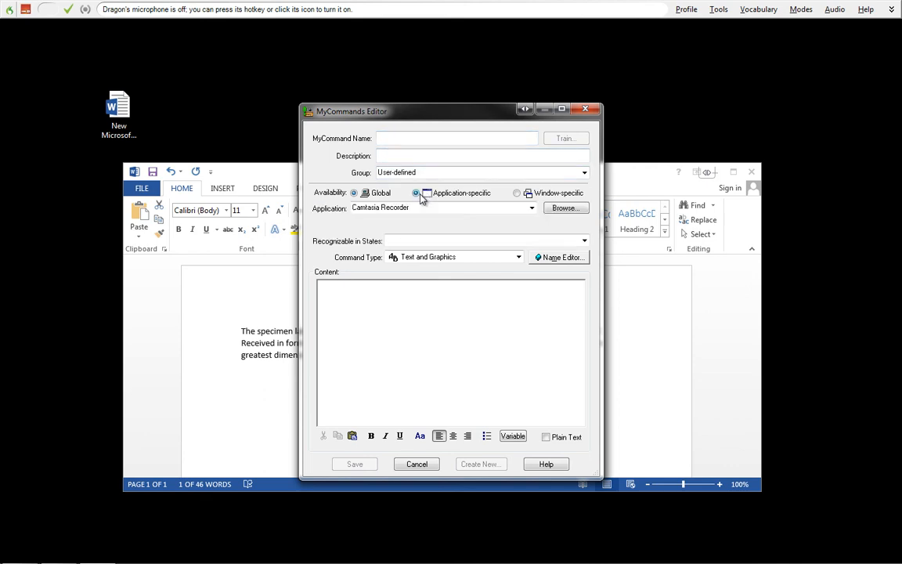
click(531, 208)
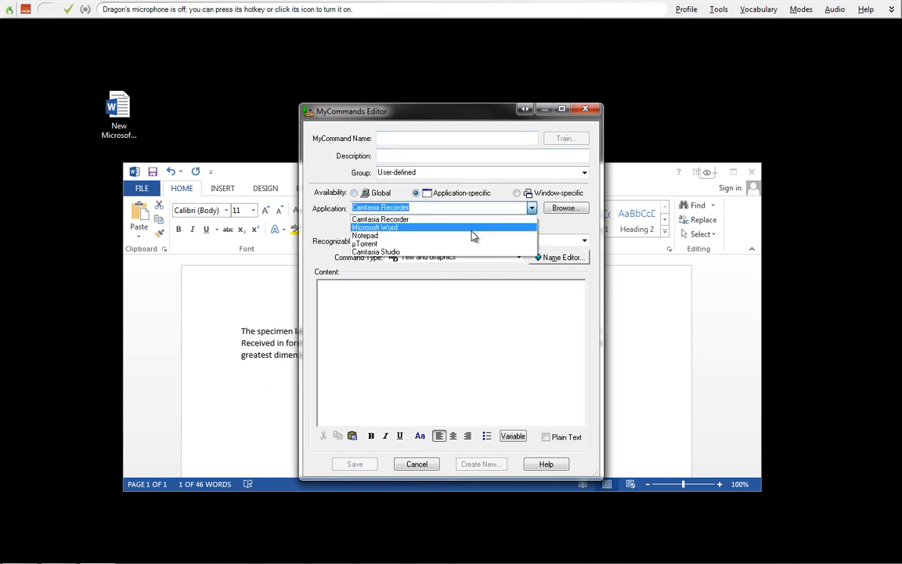
click(473, 235)
click(446, 298)
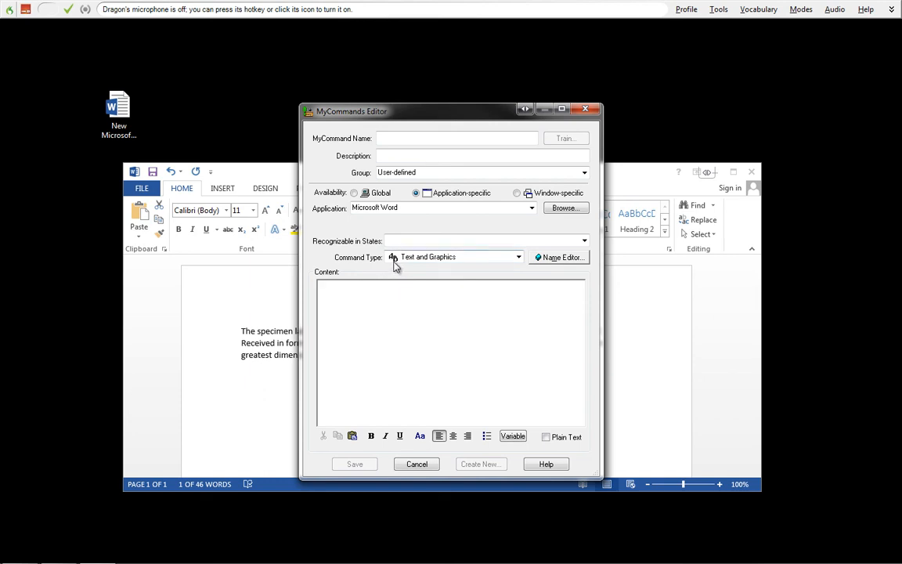
- Paste the bracketed template as the command's content, join its first two sentences in plain text, and discard the command unsaved
right_click(363, 297)
click(388, 334)
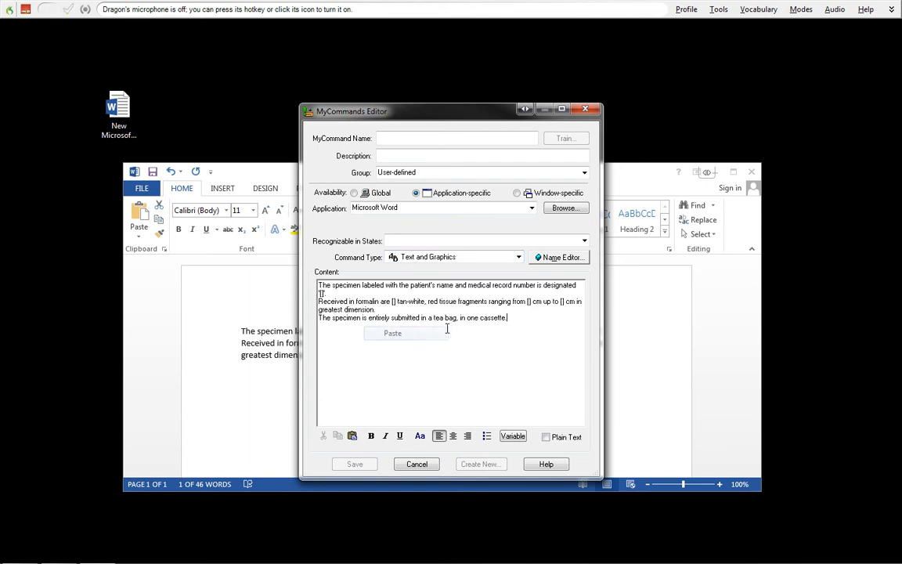
click(319, 302)
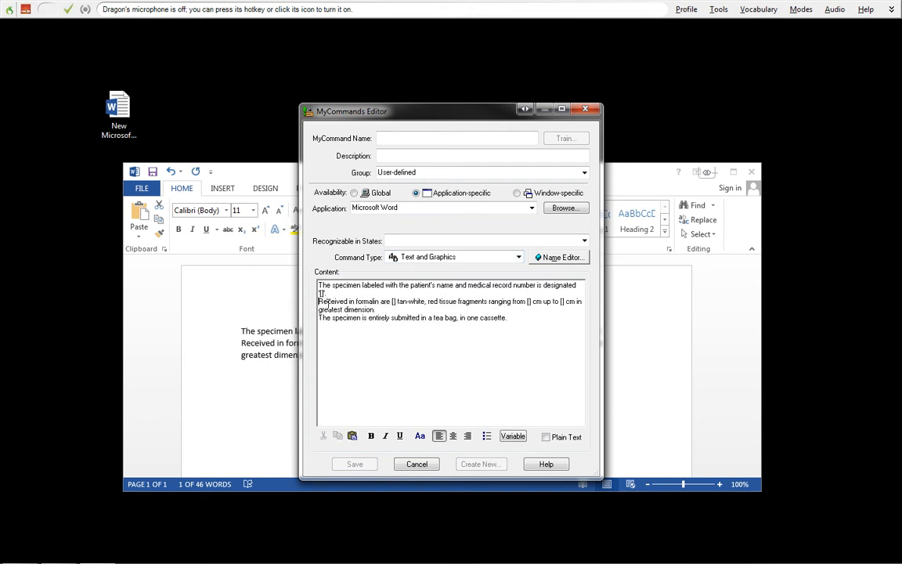
key(BackSpace)
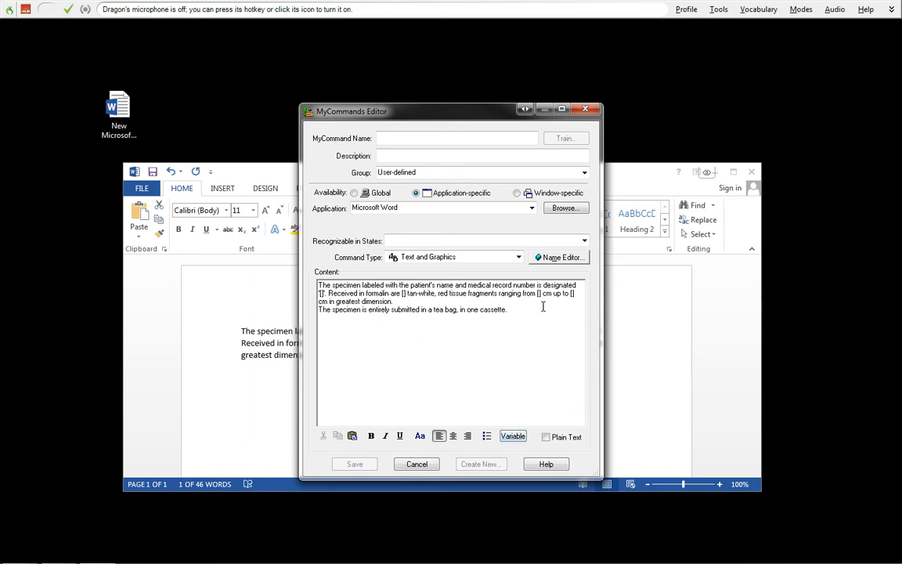
click(549, 438)
click(589, 111)
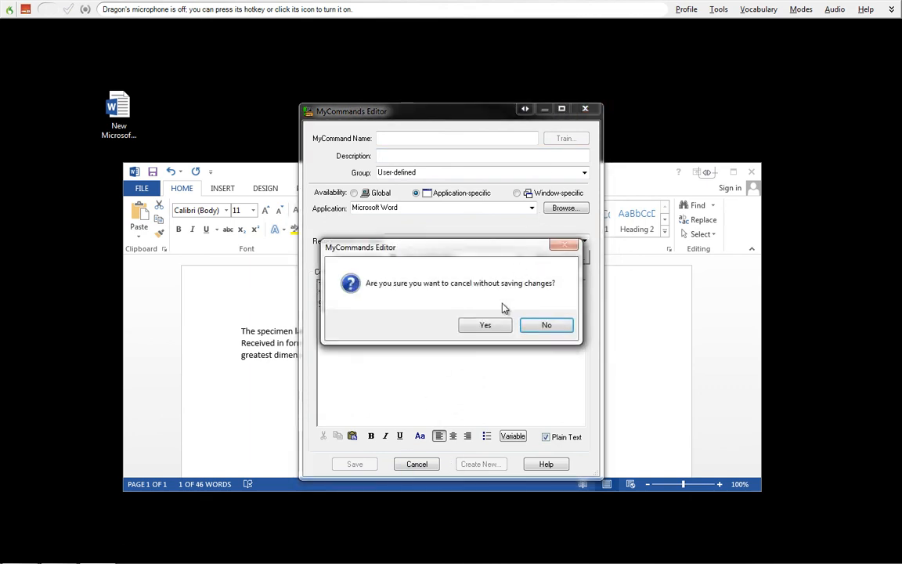
click(483, 324)
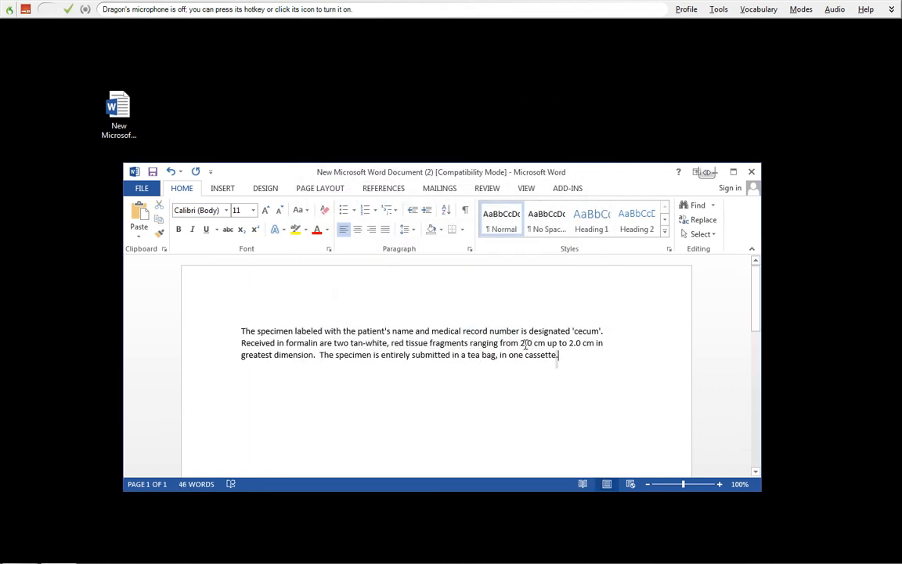
- Select the whole filled-in specimen paragraph in the Word document
drag(525, 344, 181, 311)
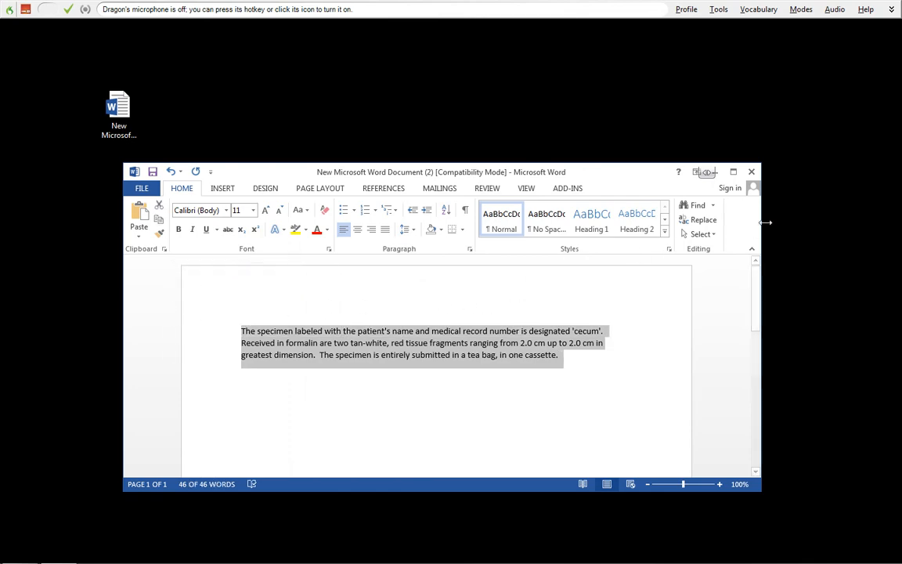